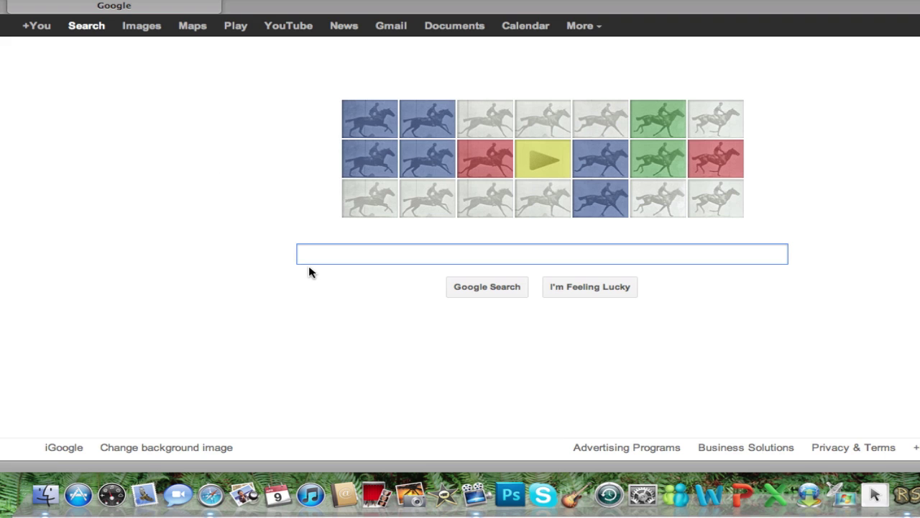
{"action": "type", "text": "many trcik"}
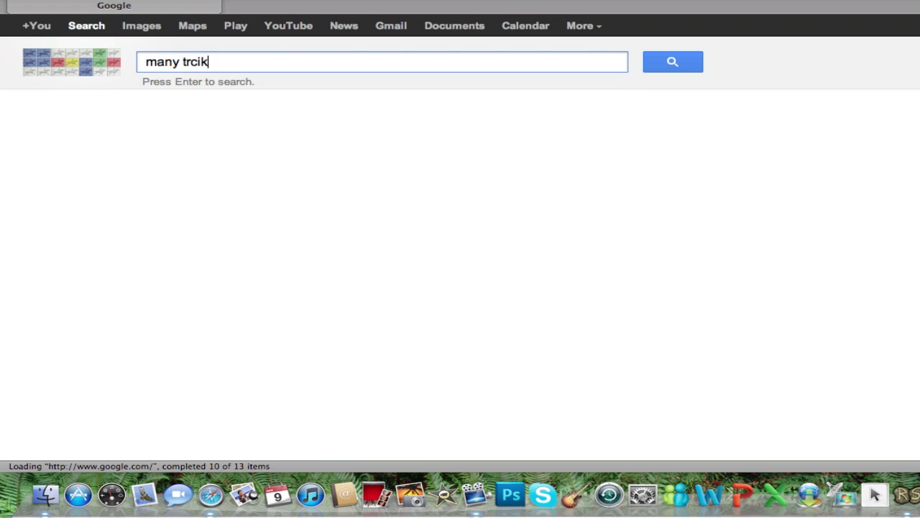
- Search Google for 'many tricks' and open the Many Tricks website from the results
{"action": "key", "text": "BackSpace"}
{"action": "key", "text": "BackSpace"}
{"action": "key", "text": "BackSpace"}
{"action": "type", "text": "icks"}
{"action": "key", "text": "Return"}
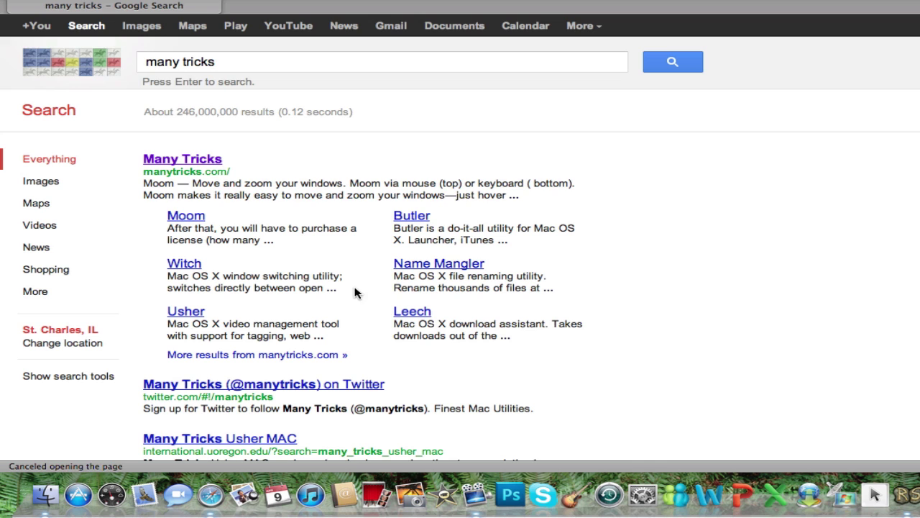
{"action": "left_click", "coordinate": [203, 163]}
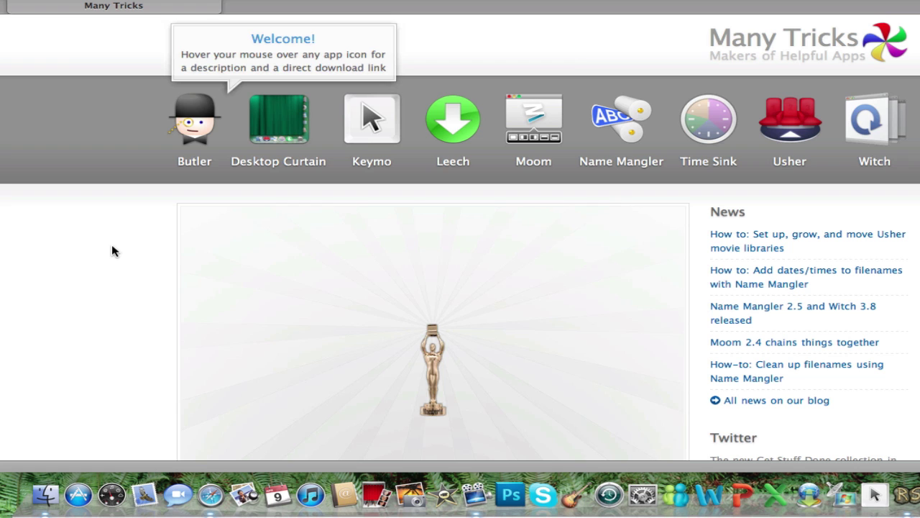
- Open Keymo's product page from the Many Tricks home page and browse its details
{"action": "left_click", "coordinate": [371, 151]}
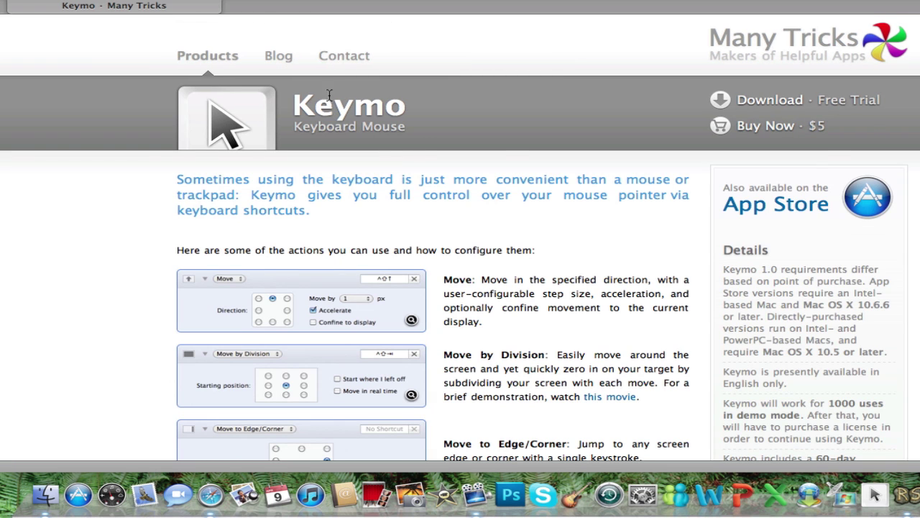
{"action": "key", "text": "alt+Left"}
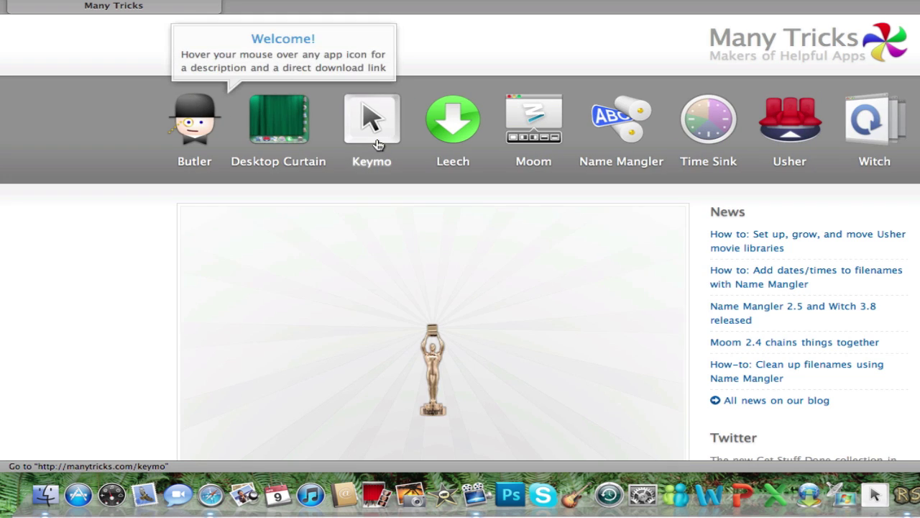
{"action": "left_click", "coordinate": [382, 136]}
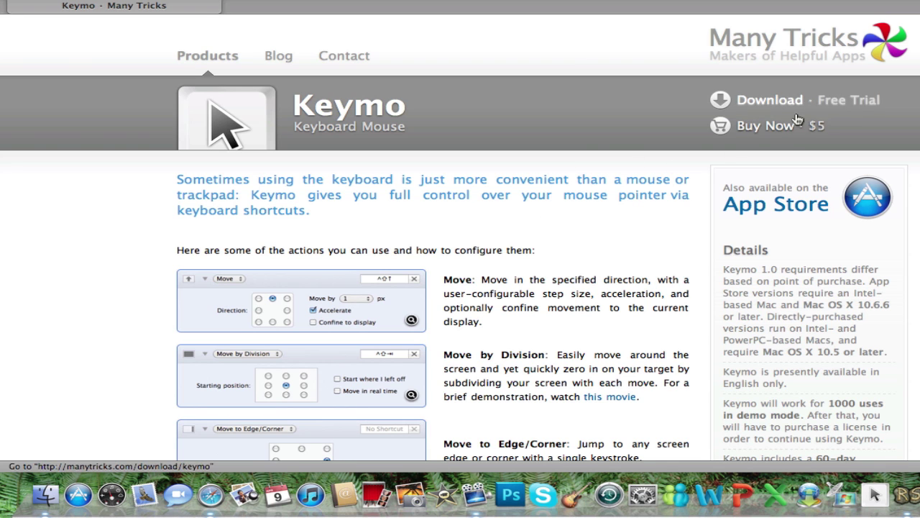
{"action": "scroll", "coordinate": [647, 215], "scroll_direction": "down", "scroll_amount": 13}
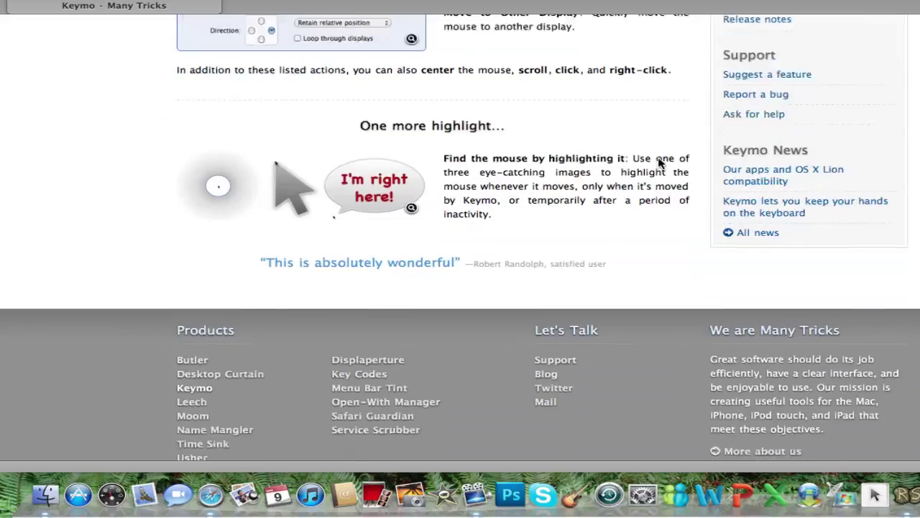
{"action": "scroll", "coordinate": [647, 216], "scroll_direction": "up", "scroll_amount": 8}
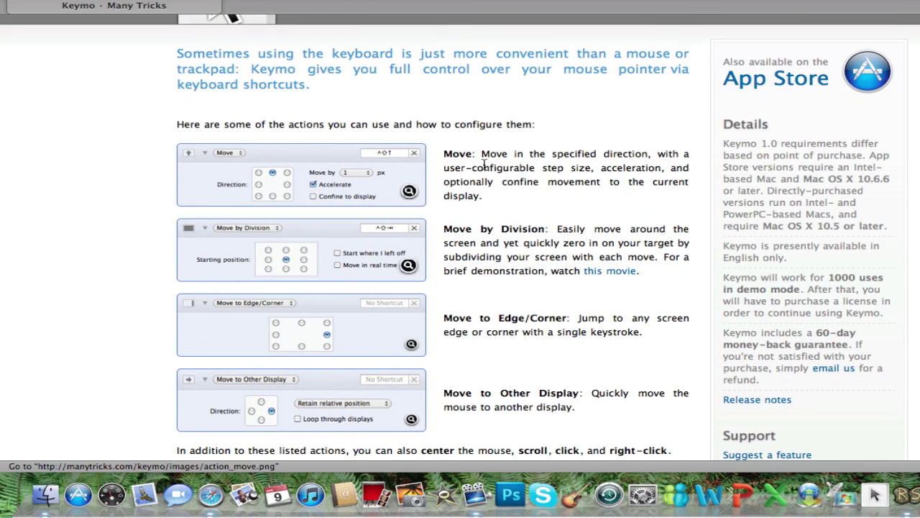
{"action": "scroll", "coordinate": [561, 189], "scroll_direction": "up", "scroll_amount": 1}
{"action": "scroll", "coordinate": [560, 188], "scroll_direction": "up", "scroll_amount": 5}
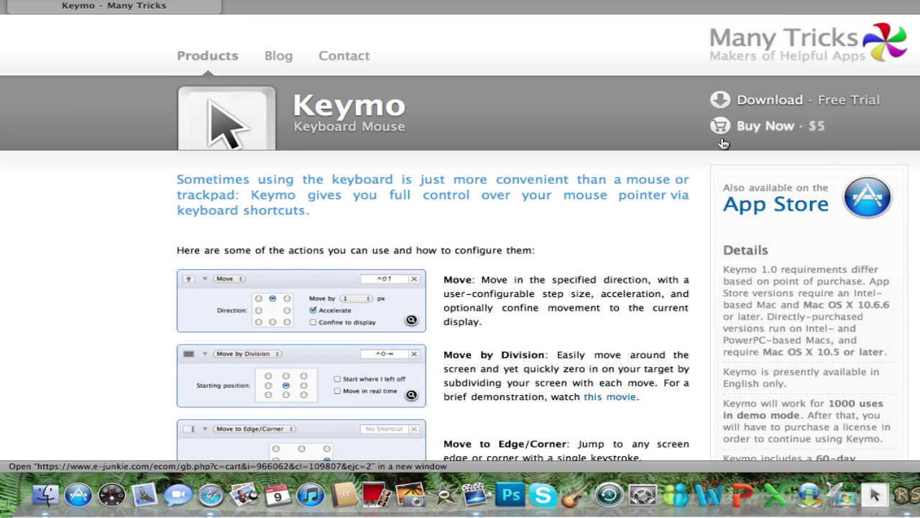
{"action": "left_click_drag", "start_coordinate": [616, 179], "coordinate": [687, 179]}
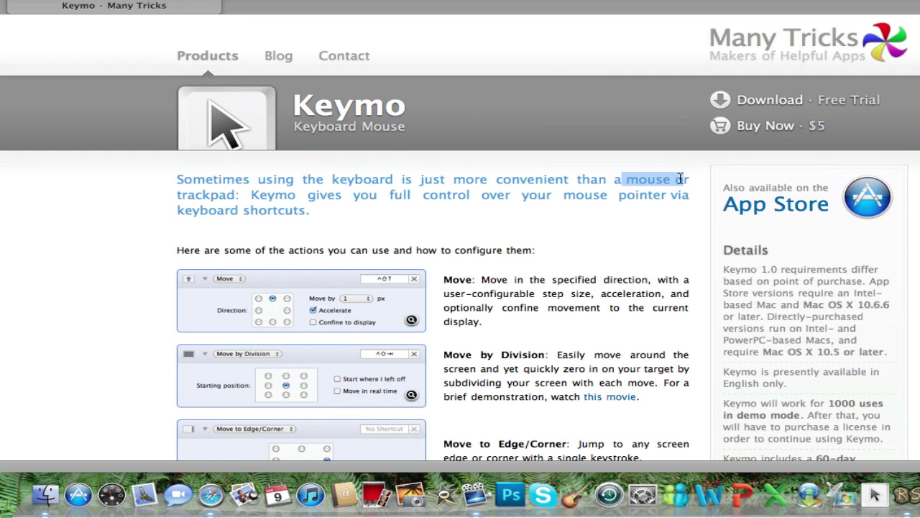
{"action": "left_click", "coordinate": [642, 190]}
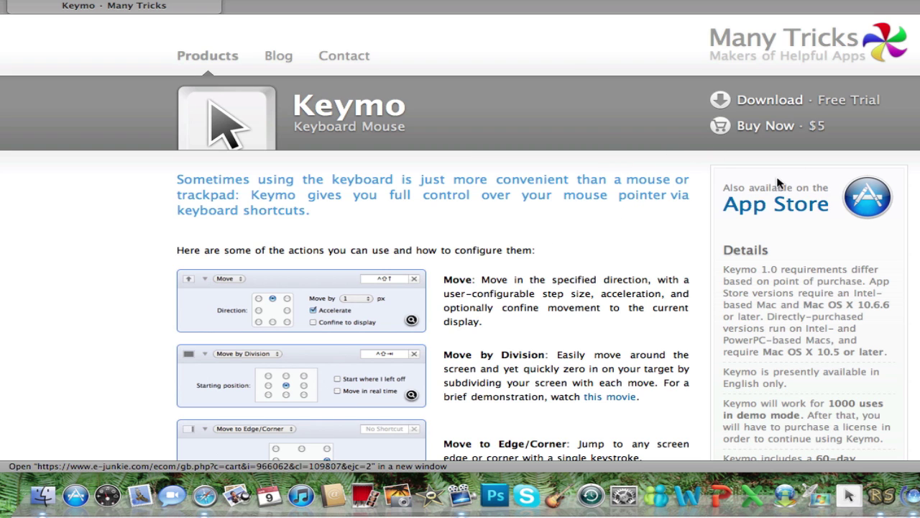
- Start buying Keymo for $5, review the one-item cart, then close it
{"action": "left_click", "coordinate": [774, 126]}
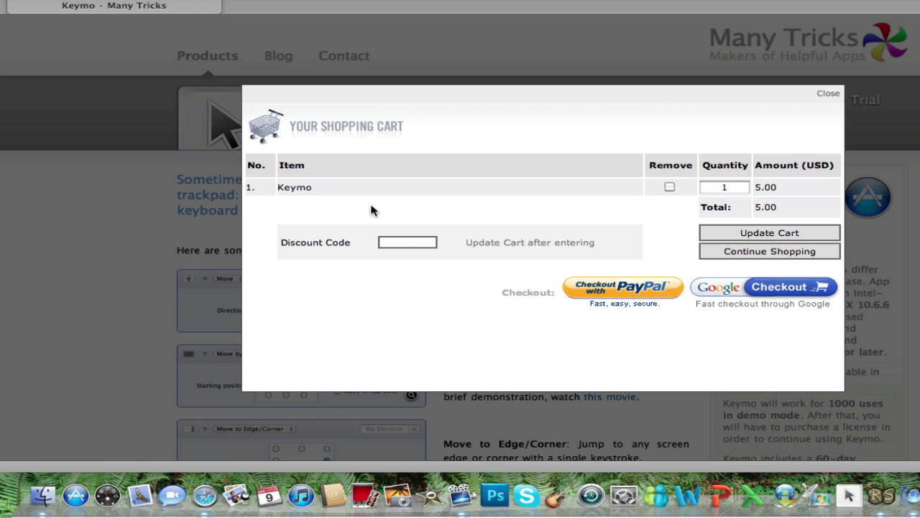
{"action": "left_click", "coordinate": [828, 94]}
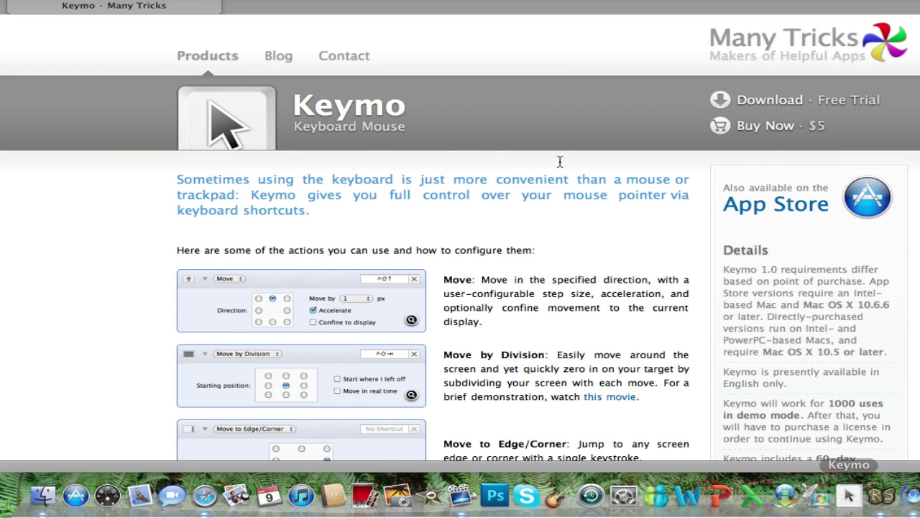
- Quit Keymo from its dock menu and relaunch it to show its settings window
{"action": "left_click", "coordinate": [848, 495]}
{"action": "right_click", "coordinate": [848, 495]}
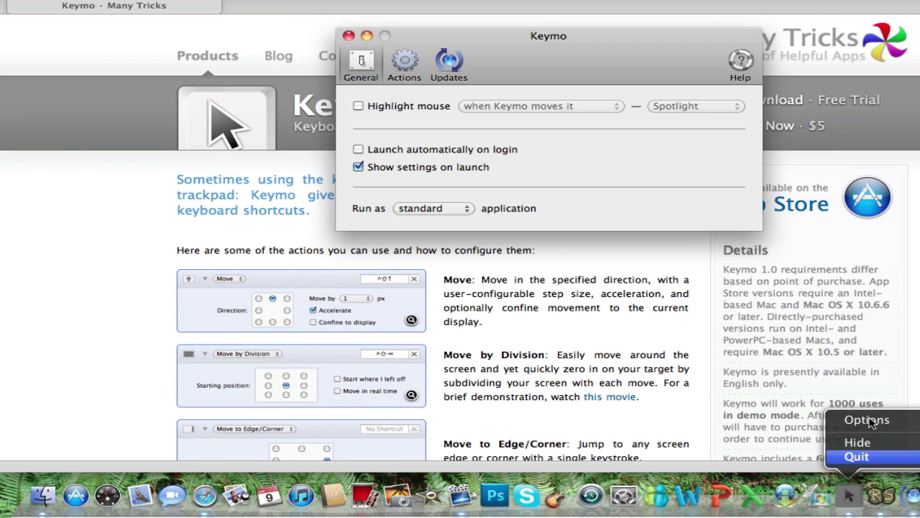
{"action": "left_click", "coordinate": [856, 457]}
{"action": "right_click", "coordinate": [849, 495]}
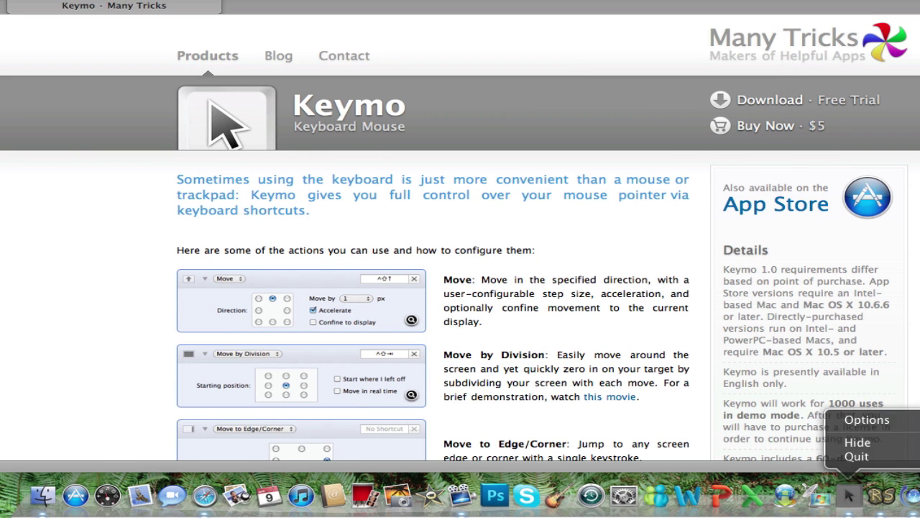
{"action": "left_click", "coordinate": [849, 495]}
{"action": "left_click", "coordinate": [850, 496]}
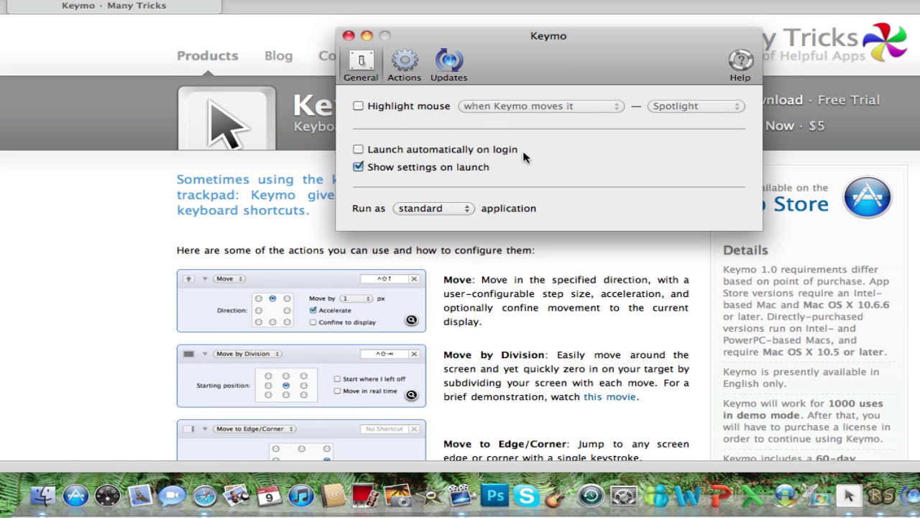
- In the Actions list, point the first Move action downward and expand the other Move actions
{"action": "left_click", "coordinate": [405, 64]}
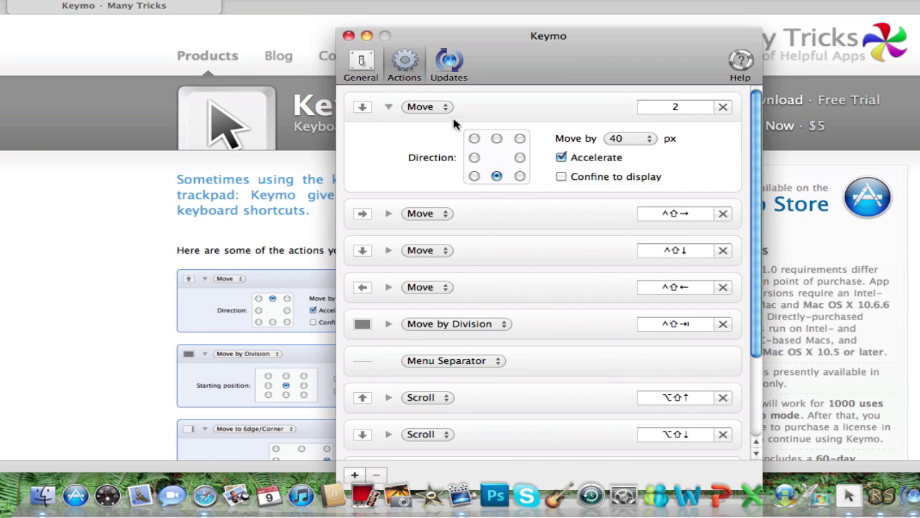
{"action": "left_click", "coordinate": [474, 176]}
{"action": "scroll", "coordinate": [611, 216], "scroll_direction": "down", "scroll_amount": 3}
{"action": "scroll", "coordinate": [611, 216], "scroll_direction": "down", "scroll_amount": 2}
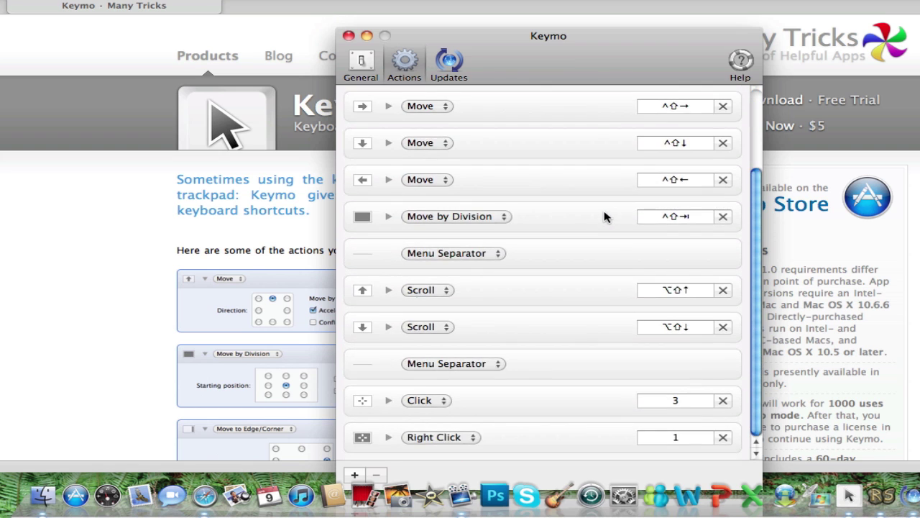
{"action": "scroll", "coordinate": [546, 216], "scroll_direction": "up", "scroll_amount": 5}
{"action": "left_click", "coordinate": [511, 214]}
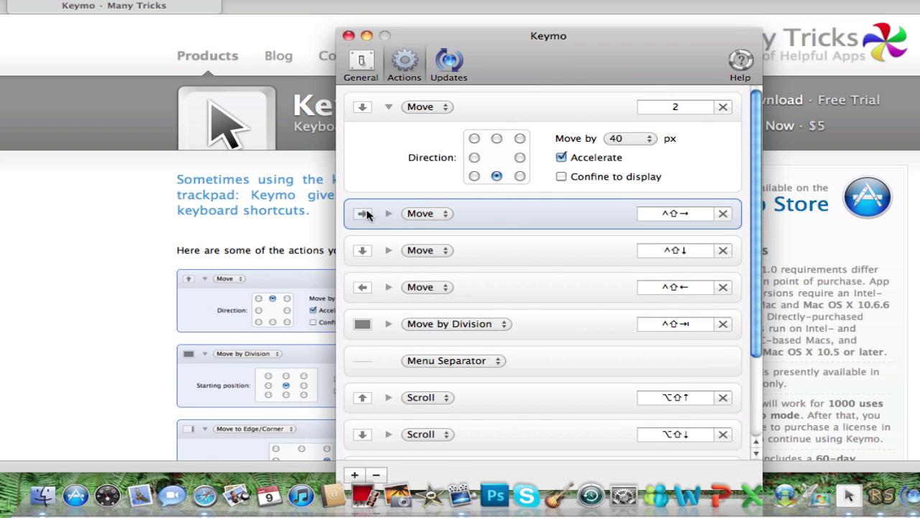
{"action": "left_click", "coordinate": [388, 213]}
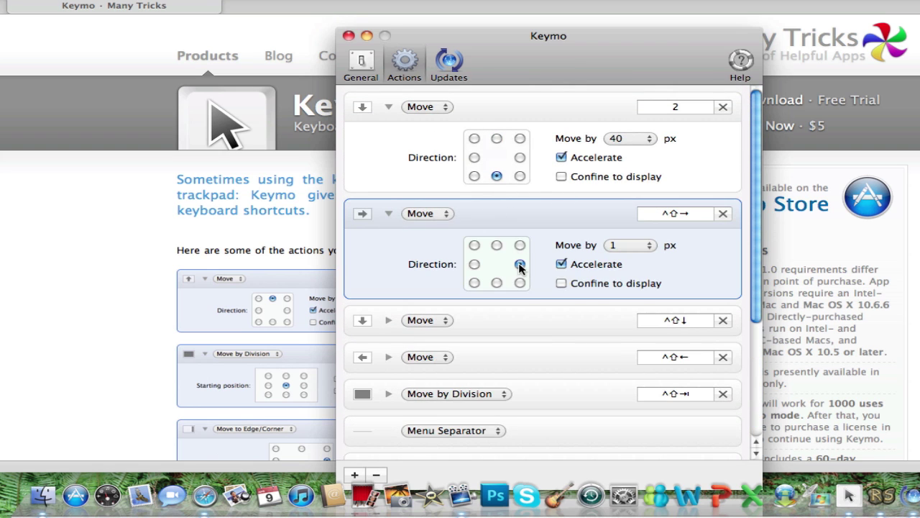
{"action": "scroll", "coordinate": [496, 216], "scroll_direction": "down", "scroll_amount": 3}
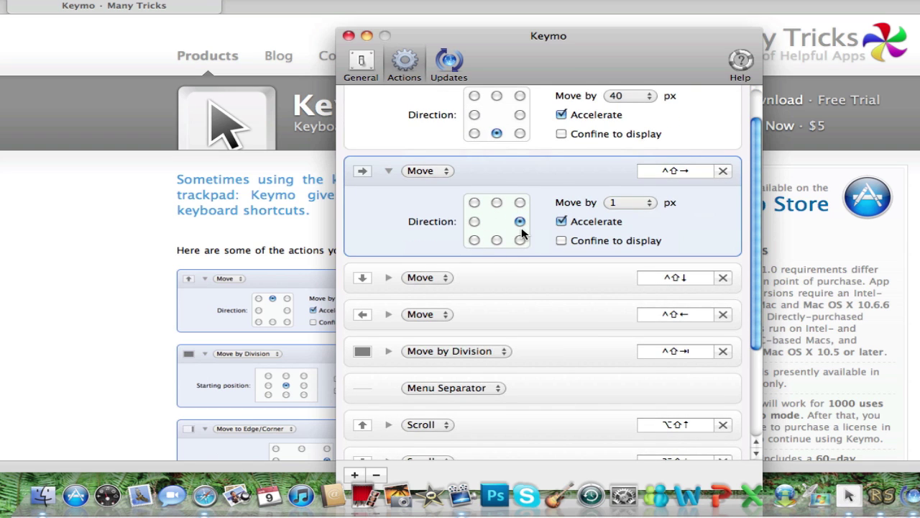
{"action": "scroll", "coordinate": [523, 232], "scroll_direction": "down", "scroll_amount": 2}
{"action": "left_click", "coordinate": [388, 251]}
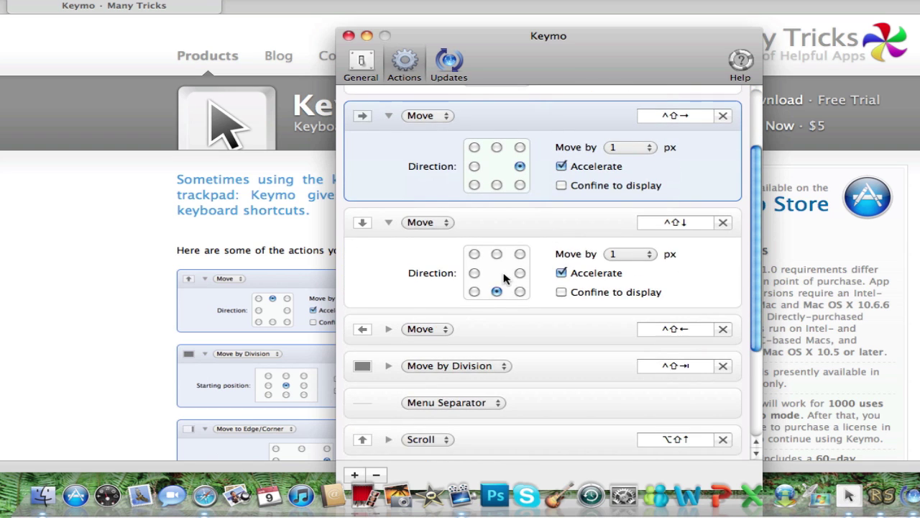
{"action": "scroll", "coordinate": [506, 278], "scroll_direction": "down", "scroll_amount": 2}
{"action": "left_click", "coordinate": [389, 302]}
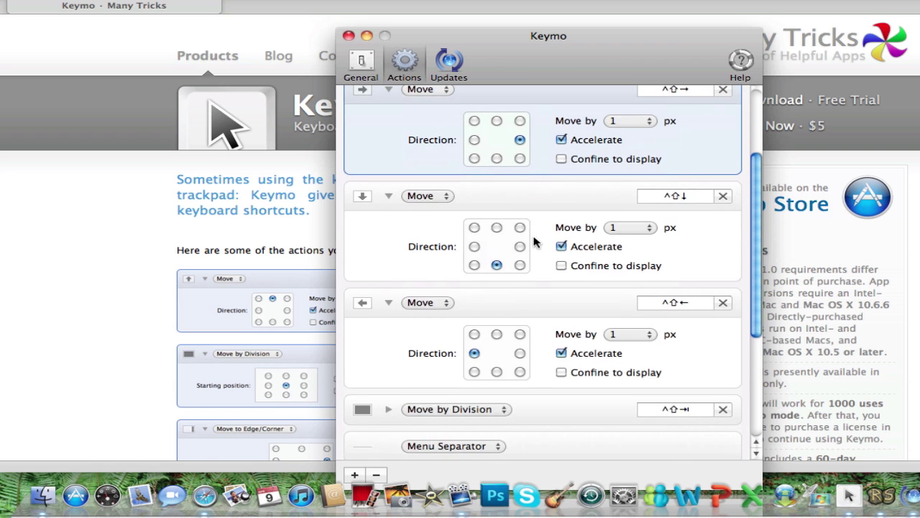
{"action": "scroll", "coordinate": [432, 283], "scroll_direction": "down", "scroll_amount": 3}
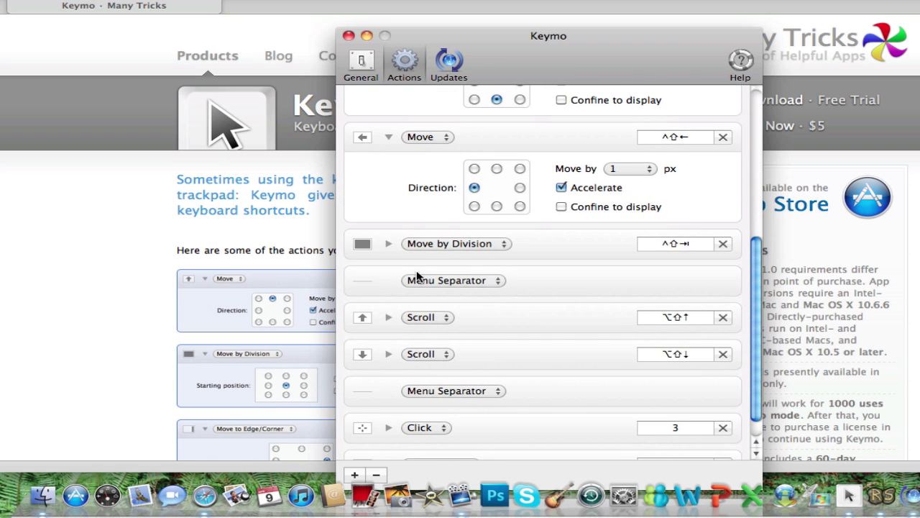
{"action": "scroll", "coordinate": [455, 242], "scroll_direction": "up", "scroll_amount": 8}
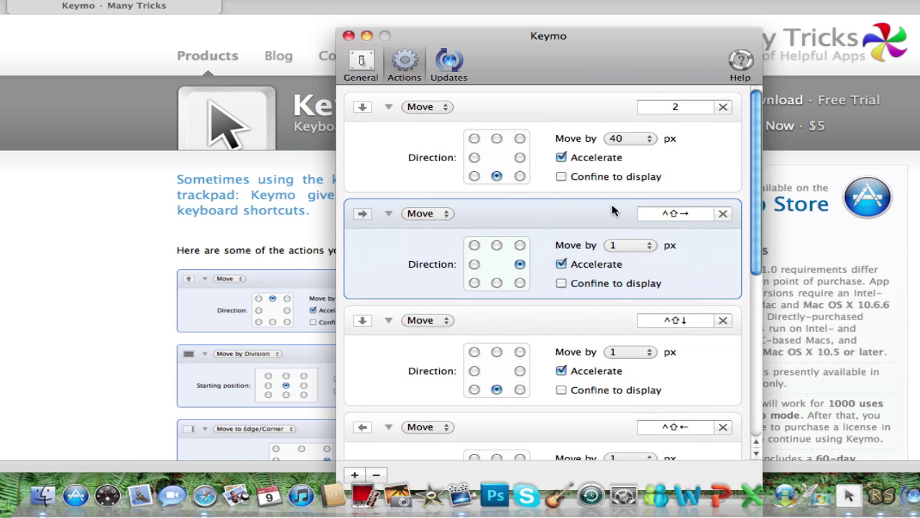
{"action": "scroll", "coordinate": [594, 186], "scroll_direction": "down", "scroll_amount": 2}
{"action": "scroll", "coordinate": [593, 185], "scroll_direction": "down", "scroll_amount": 3}
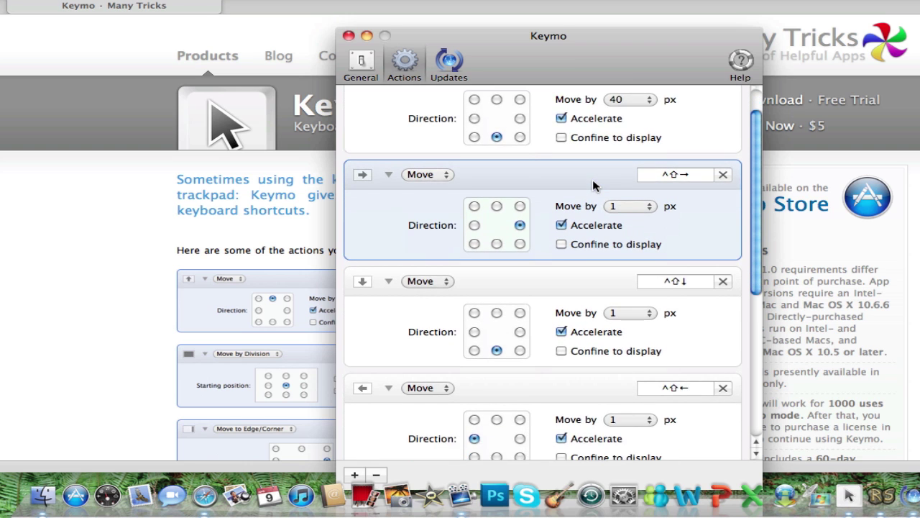
{"action": "scroll", "coordinate": [596, 180], "scroll_direction": "up", "scroll_amount": 3}
{"action": "scroll", "coordinate": [596, 180], "scroll_direction": "up", "scroll_amount": 2}
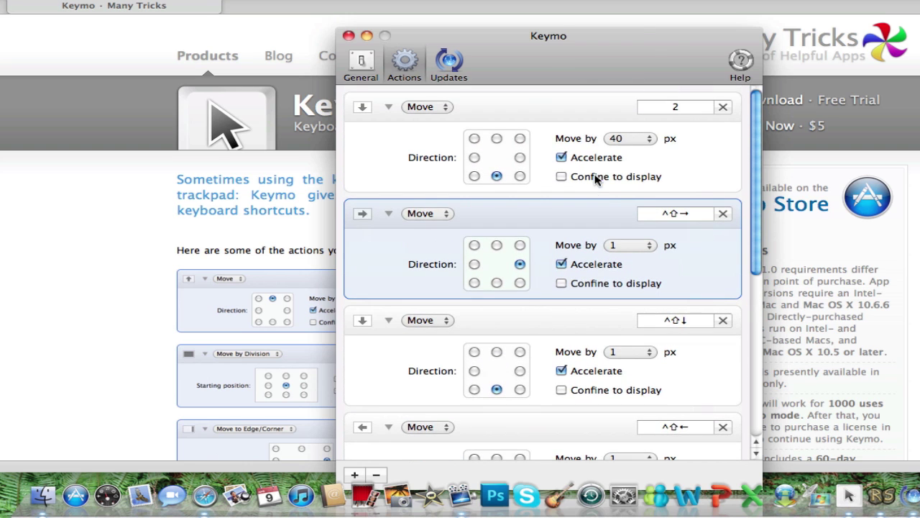
- Keep the Move distance at 40 px and expand the Move by Division action
{"action": "left_click", "coordinate": [634, 141]}
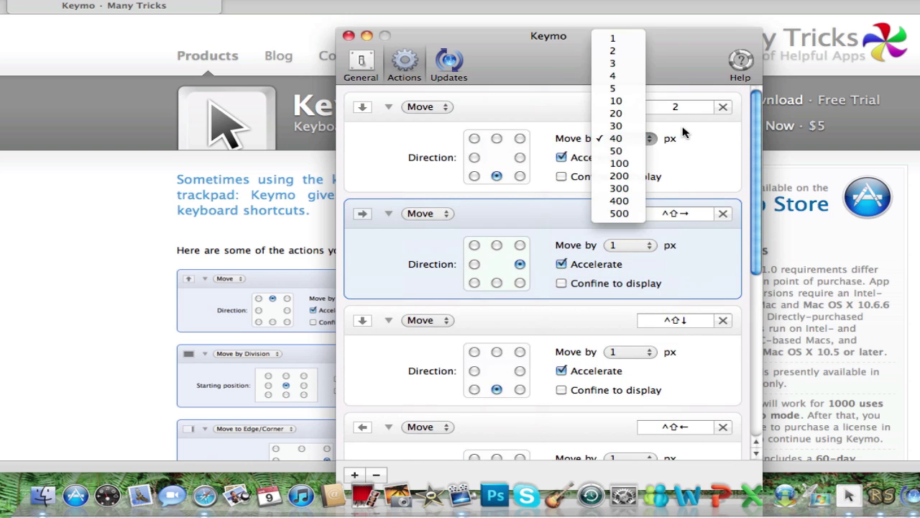
{"action": "left_click", "coordinate": [612, 141]}
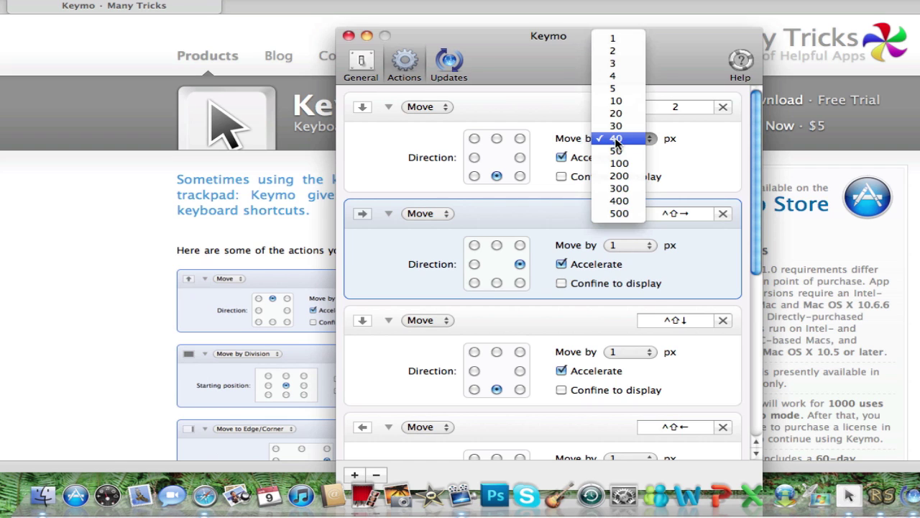
{"action": "left_click", "coordinate": [683, 148]}
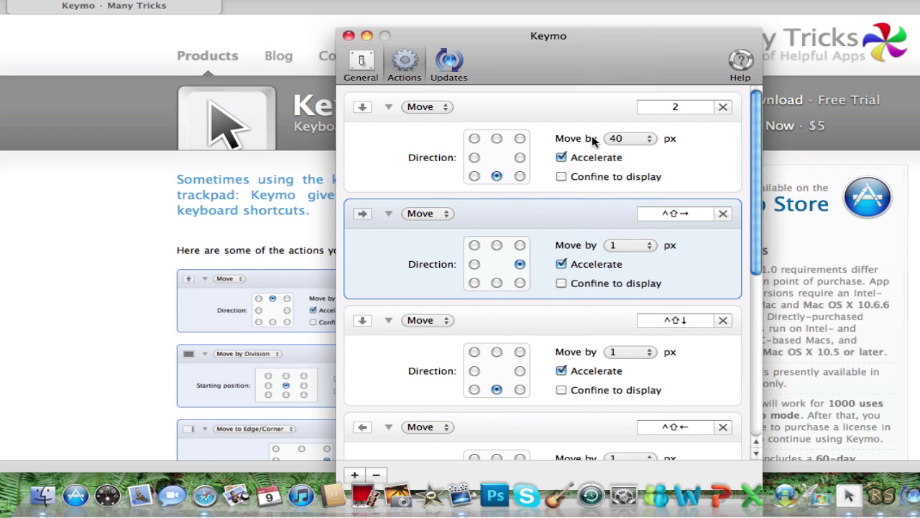
{"action": "left_click", "coordinate": [617, 139]}
{"action": "scroll", "coordinate": [696, 191], "scroll_direction": "down", "scroll_amount": 2}
{"action": "scroll", "coordinate": [696, 191], "scroll_direction": "down", "scroll_amount": 4}
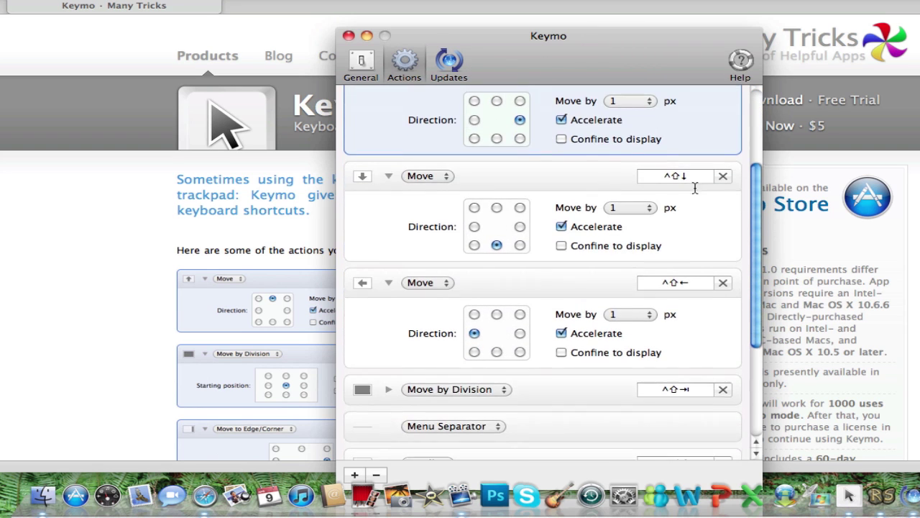
{"action": "scroll", "coordinate": [620, 311], "scroll_direction": "down", "scroll_amount": 3}
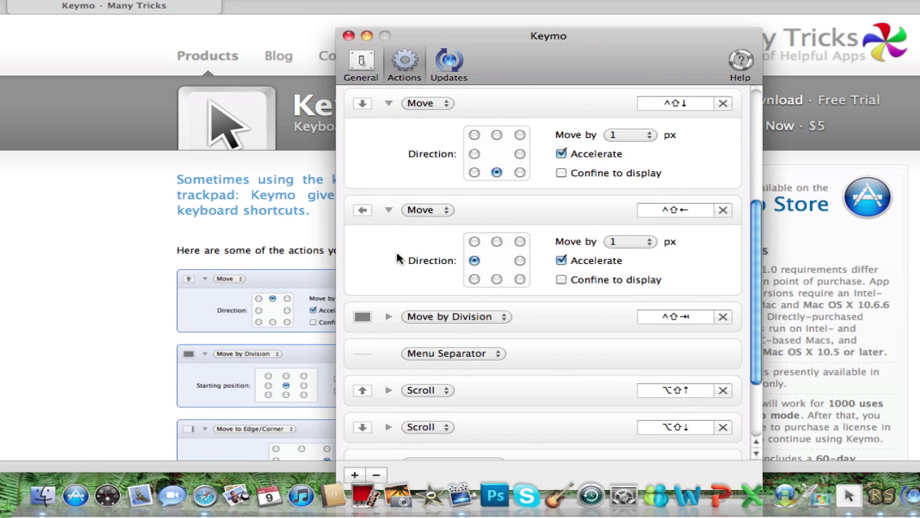
{"action": "scroll", "coordinate": [431, 316], "scroll_direction": "down", "scroll_amount": 1}
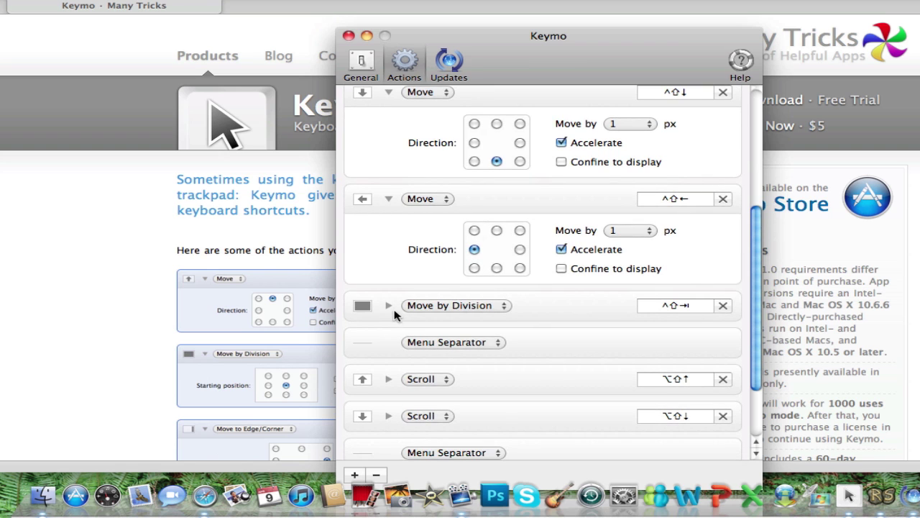
{"action": "left_click", "coordinate": [389, 305]}
{"action": "scroll", "coordinate": [403, 317], "scroll_direction": "down", "scroll_amount": 3}
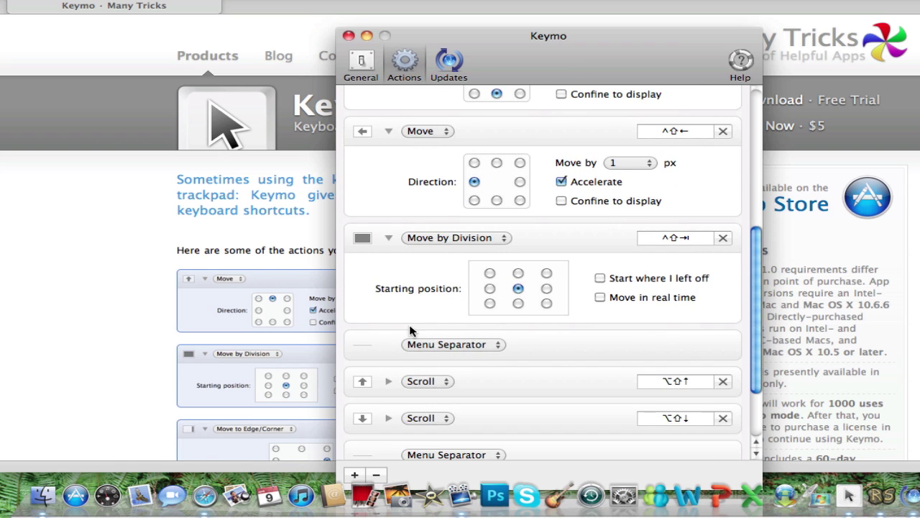
- Expand both 10-unit Scroll actions, then briefly expand and collapse Click and Right Click
{"action": "left_click", "coordinate": [388, 381]}
{"action": "scroll", "coordinate": [403, 381], "scroll_direction": "down", "scroll_amount": 3}
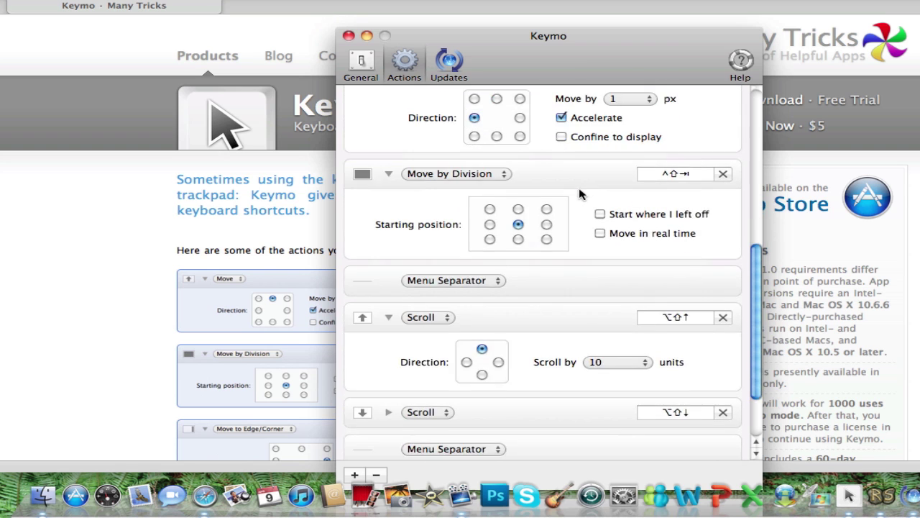
{"action": "scroll", "coordinate": [580, 194], "scroll_direction": "down", "scroll_amount": 3}
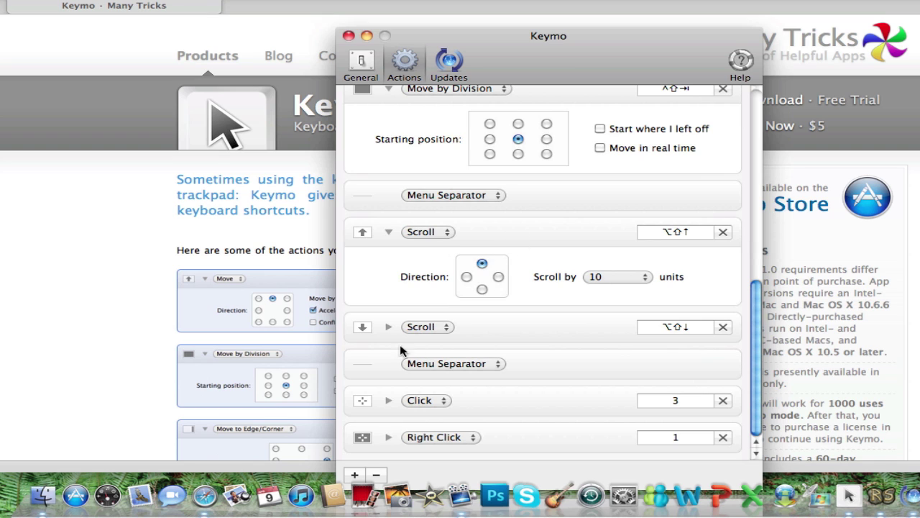
{"action": "left_click", "coordinate": [389, 326]}
{"action": "scroll", "coordinate": [568, 331], "scroll_direction": "down", "scroll_amount": 3}
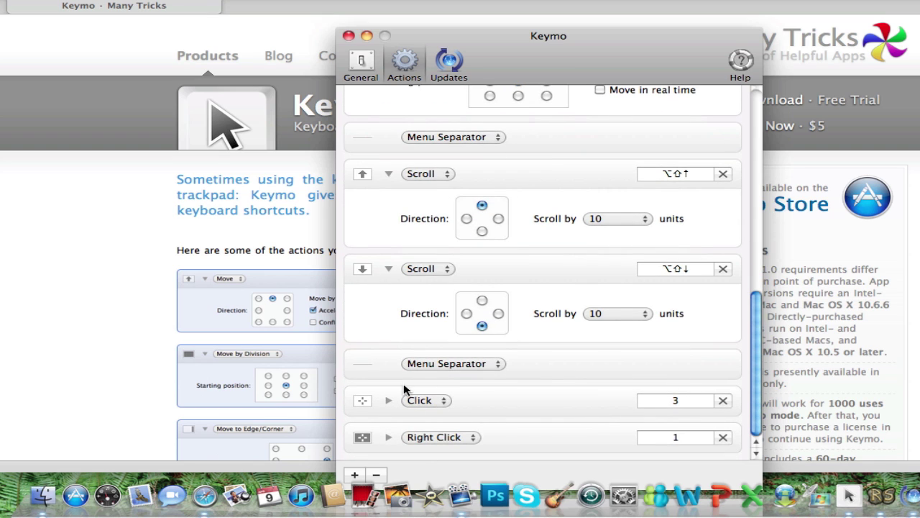
{"action": "left_click", "coordinate": [394, 404]}
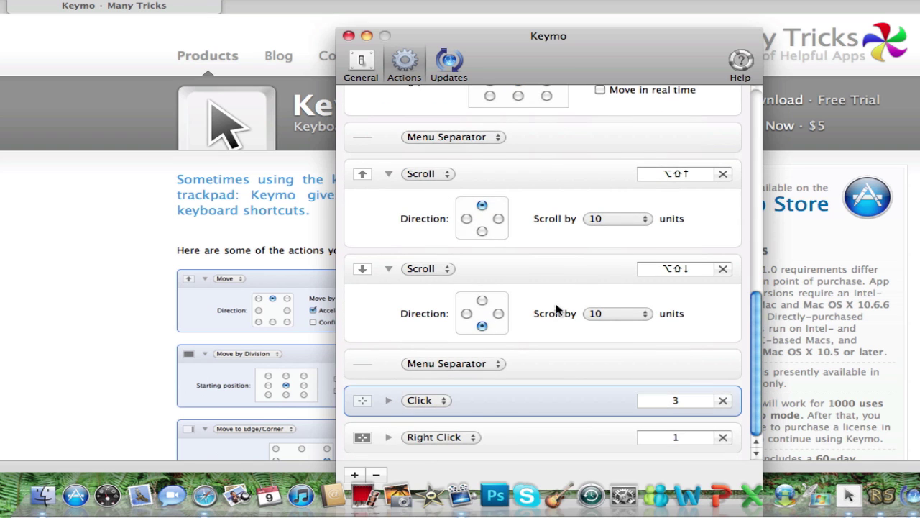
{"action": "left_click", "coordinate": [389, 401]}
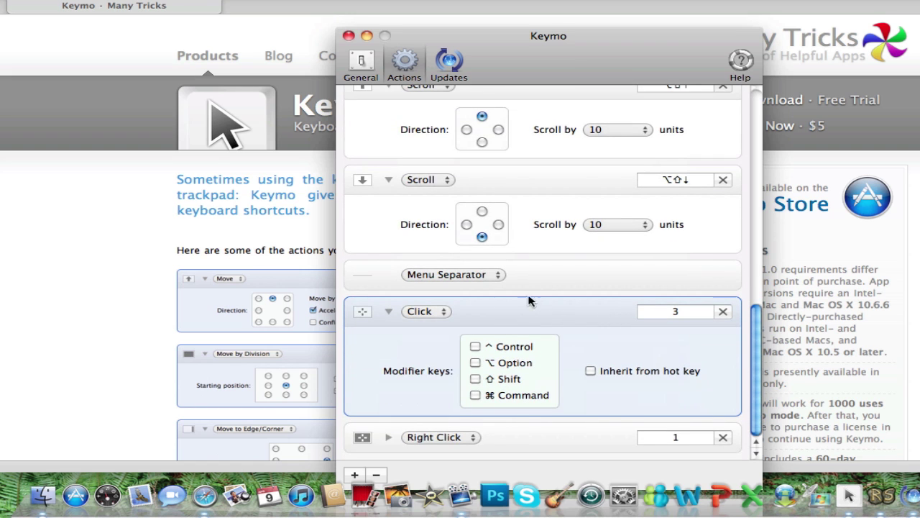
{"action": "left_click", "coordinate": [388, 437]}
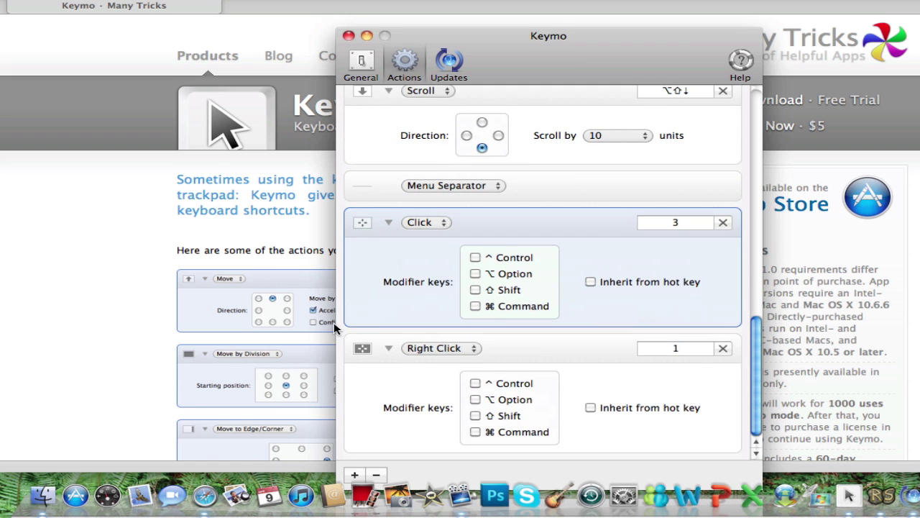
{"action": "left_click", "coordinate": [388, 348]}
{"action": "left_click", "coordinate": [391, 313]}
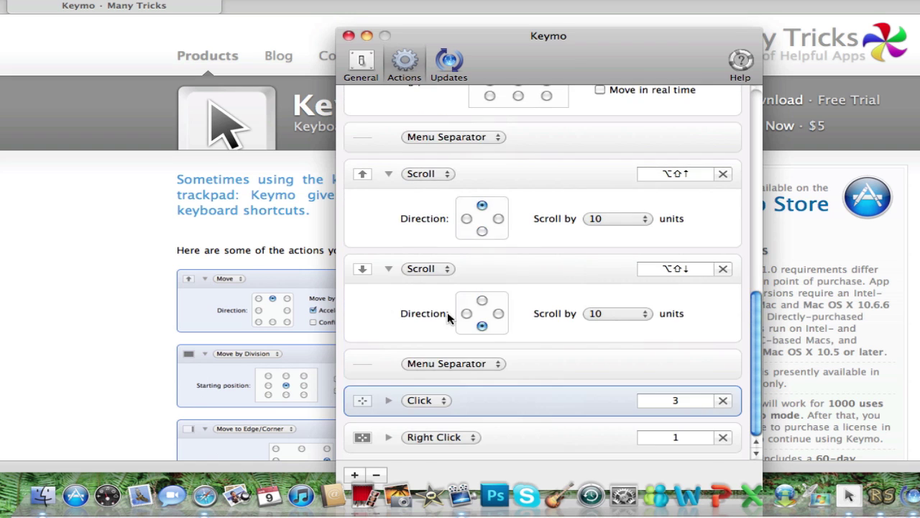
{"action": "scroll", "coordinate": [446, 323], "scroll_direction": "up", "scroll_amount": 5}
{"action": "scroll", "coordinate": [444, 337], "scroll_direction": "up", "scroll_amount": 8}
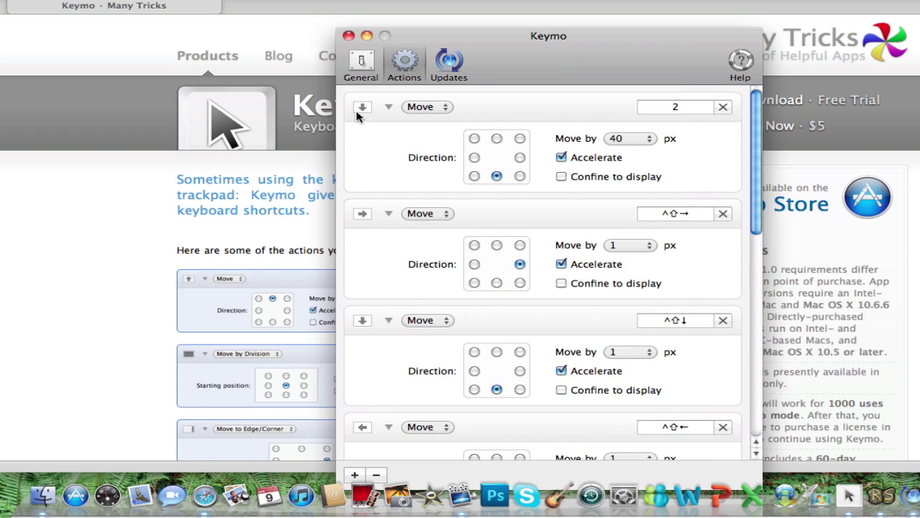
- Collapse the details of the first three Move actions
{"action": "left_click", "coordinate": [361, 108]}
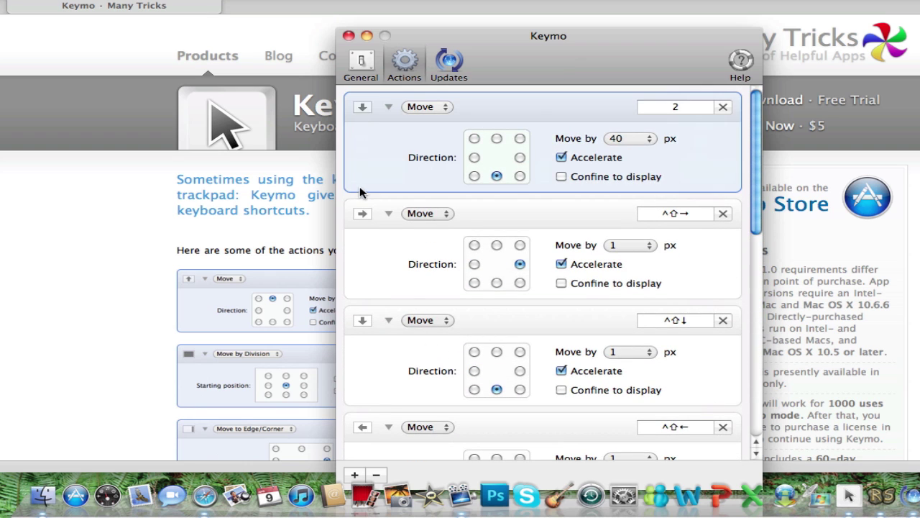
{"action": "left_click", "coordinate": [389, 109]}
{"action": "left_click", "coordinate": [389, 144]}
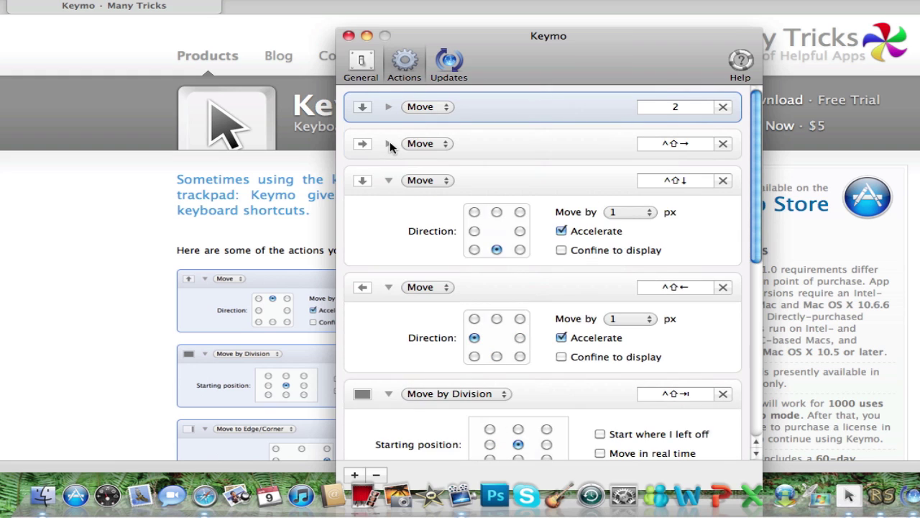
{"action": "left_click", "coordinate": [389, 182]}
- Collapse the remaining Move, Move by Division and both Scroll actions
{"action": "left_click", "coordinate": [385, 227]}
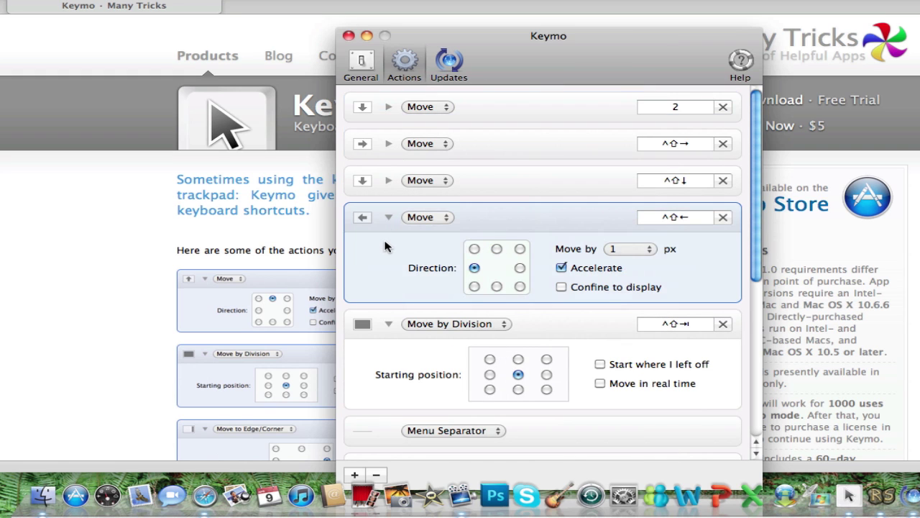
{"action": "scroll", "coordinate": [386, 246], "scroll_direction": "down", "scroll_amount": 8}
{"action": "scroll", "coordinate": [385, 246], "scroll_direction": "down", "scroll_amount": 3}
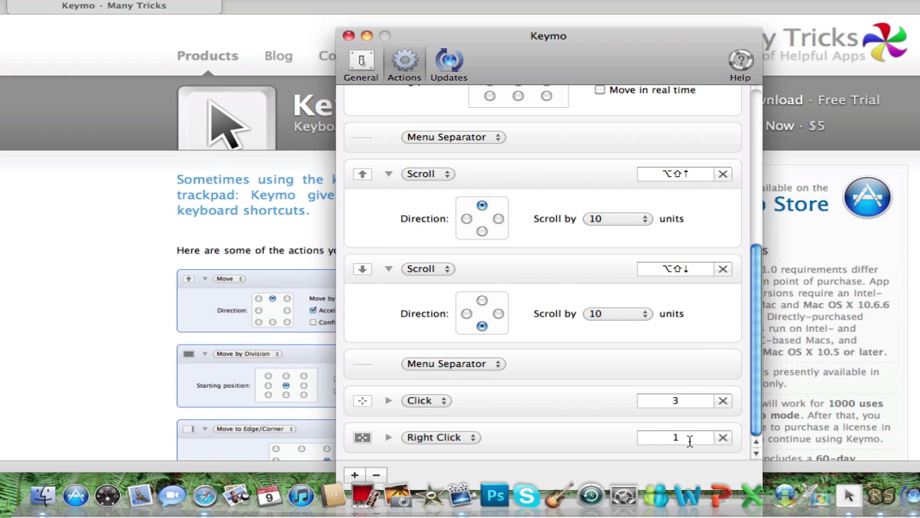
{"action": "scroll", "coordinate": [687, 389], "scroll_direction": "up", "scroll_amount": 10}
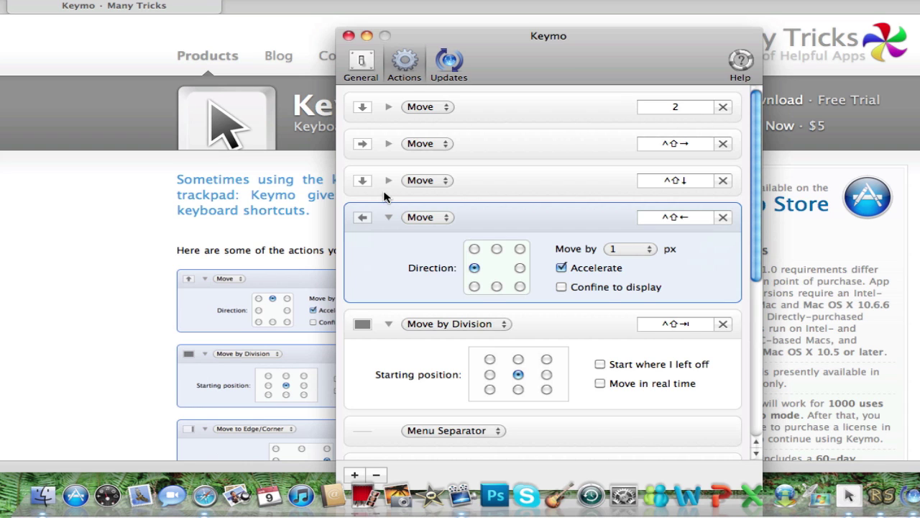
{"action": "left_click", "coordinate": [389, 217]}
{"action": "left_click", "coordinate": [389, 254]}
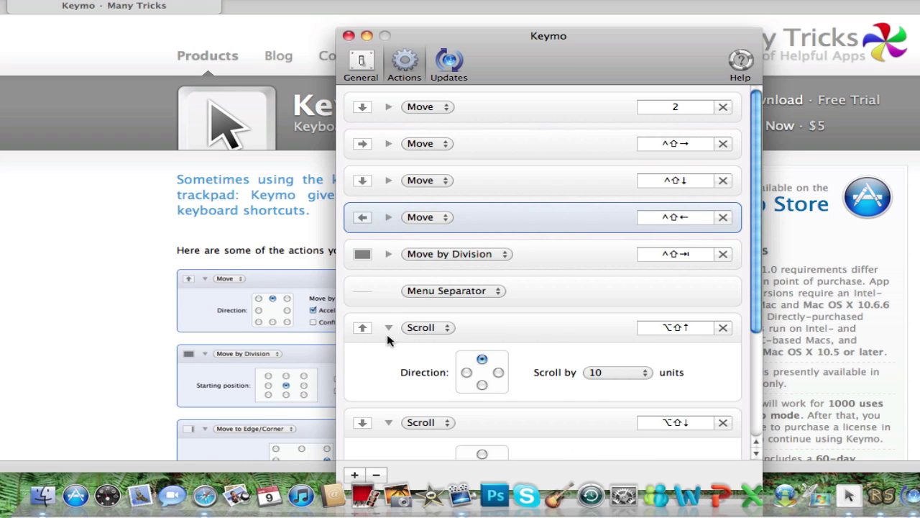
{"action": "left_click", "coordinate": [388, 329]}
{"action": "left_click", "coordinate": [388, 364]}
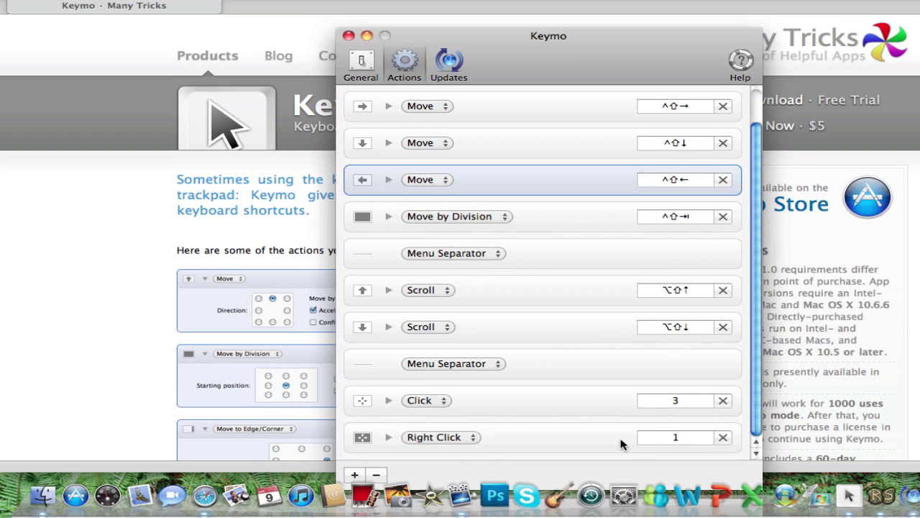
{"action": "scroll", "coordinate": [643, 325], "scroll_direction": "up", "scroll_amount": 1}
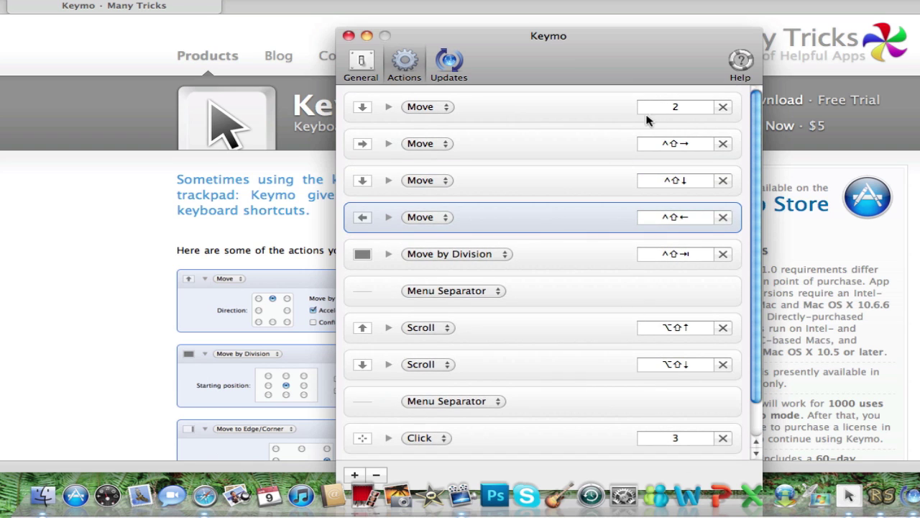
{"action": "scroll", "coordinate": [647, 216], "scroll_direction": "down", "scroll_amount": 1}
{"action": "scroll", "coordinate": [656, 440], "scroll_direction": "up", "scroll_amount": 1}
{"action": "scroll", "coordinate": [678, 211], "scroll_direction": "down", "scroll_amount": 1}
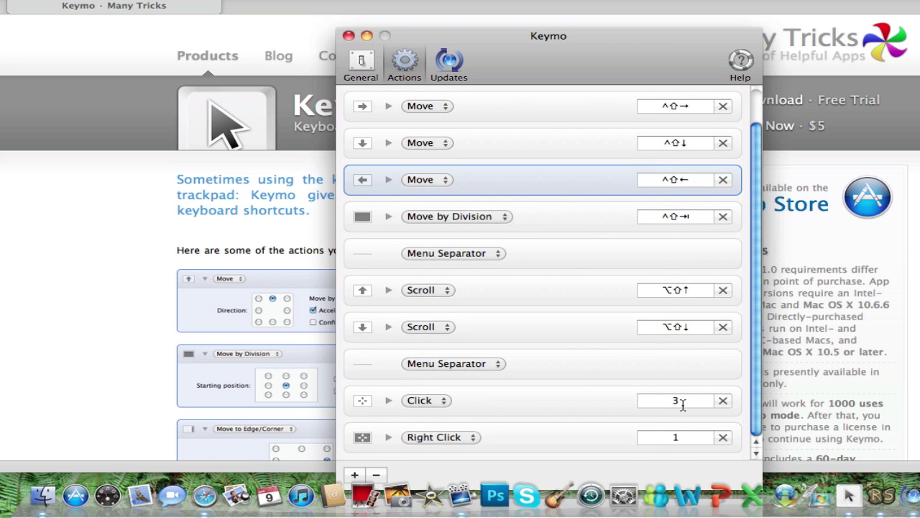
{"action": "scroll", "coordinate": [431, 230], "scroll_direction": "up", "scroll_amount": 1}
{"action": "left_click", "coordinate": [448, 65]}
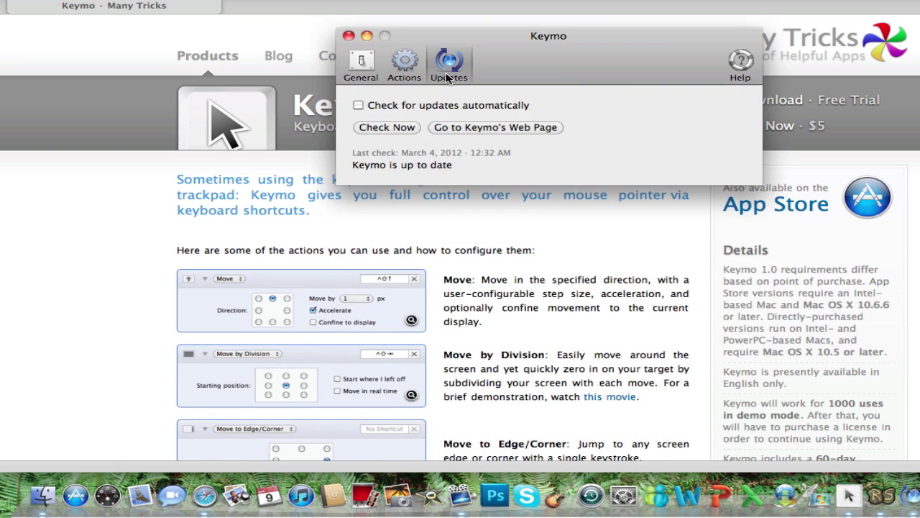
{"action": "left_click", "coordinate": [404, 63]}
{"action": "left_click", "coordinate": [361, 63]}
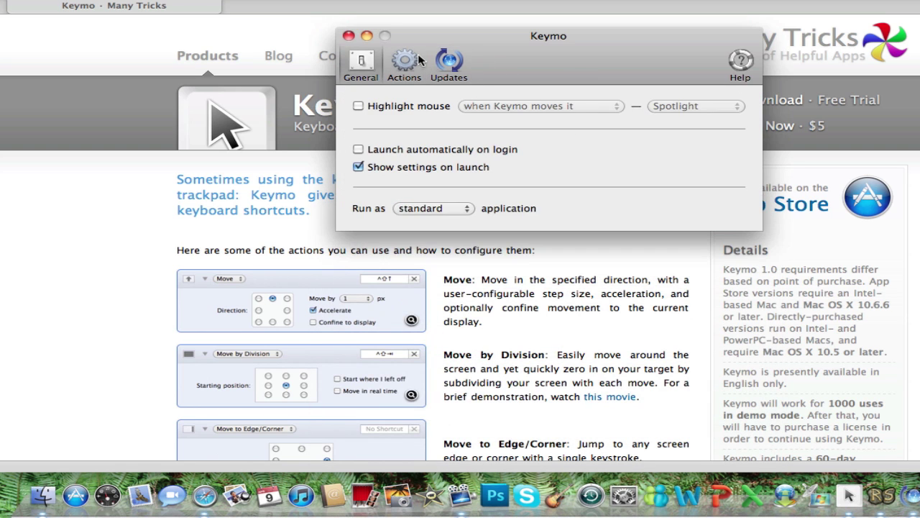
{"action": "left_click", "coordinate": [448, 65]}
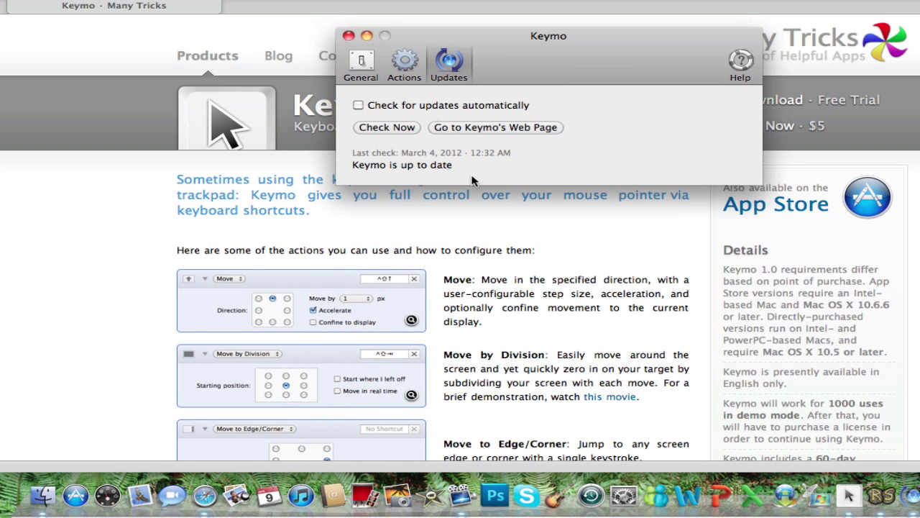
{"action": "left_click", "coordinate": [396, 62]}
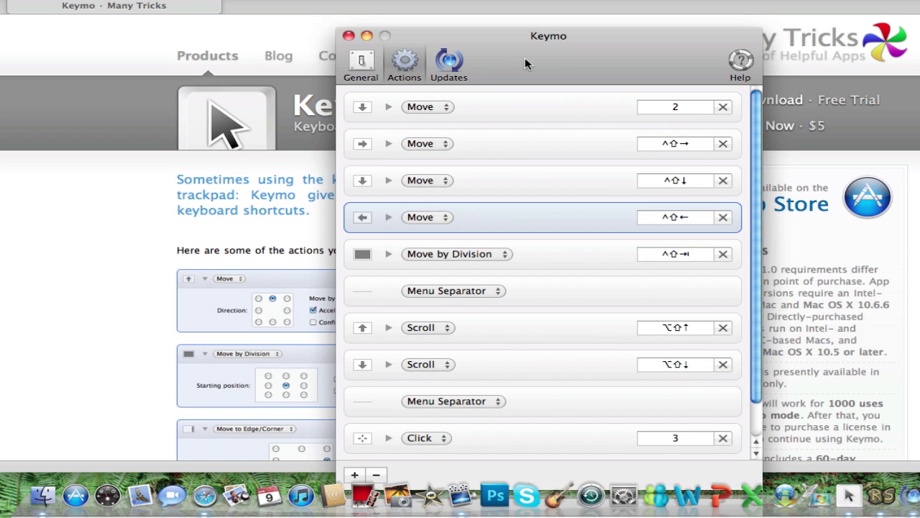
{"action": "scroll", "coordinate": [550, 243], "scroll_direction": "down", "scroll_amount": 2}
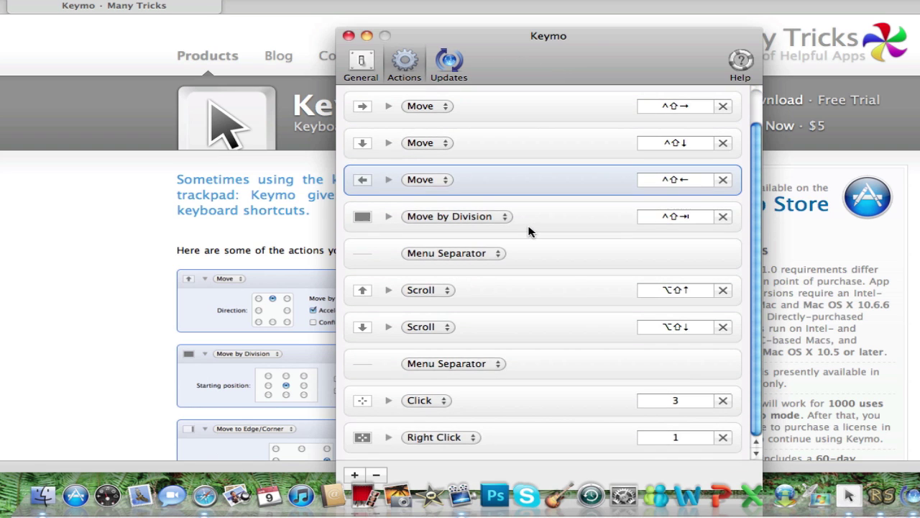
{"action": "scroll", "coordinate": [550, 243], "scroll_direction": "up", "scroll_amount": 2}
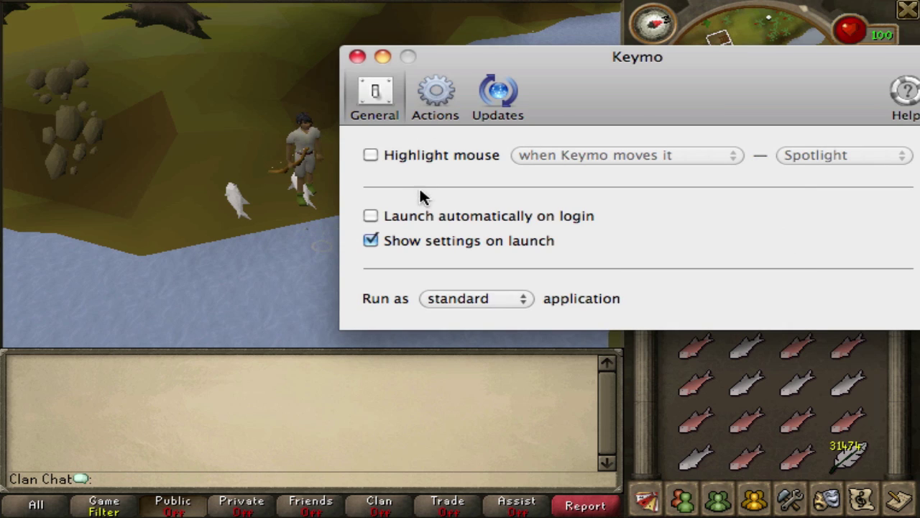
- Close the Keymo settings window to bring RuneScape to the front
{"action": "left_click", "coordinate": [357, 56]}
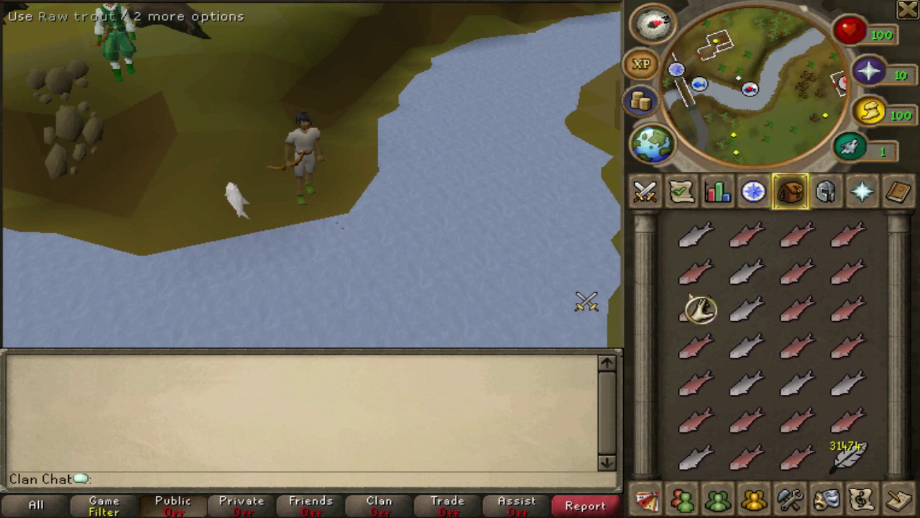
- Drop the raw fish in the first inventory column
{"action": "right_click", "coordinate": [691, 449]}
{"action": "left_click", "coordinate": [681, 460]}
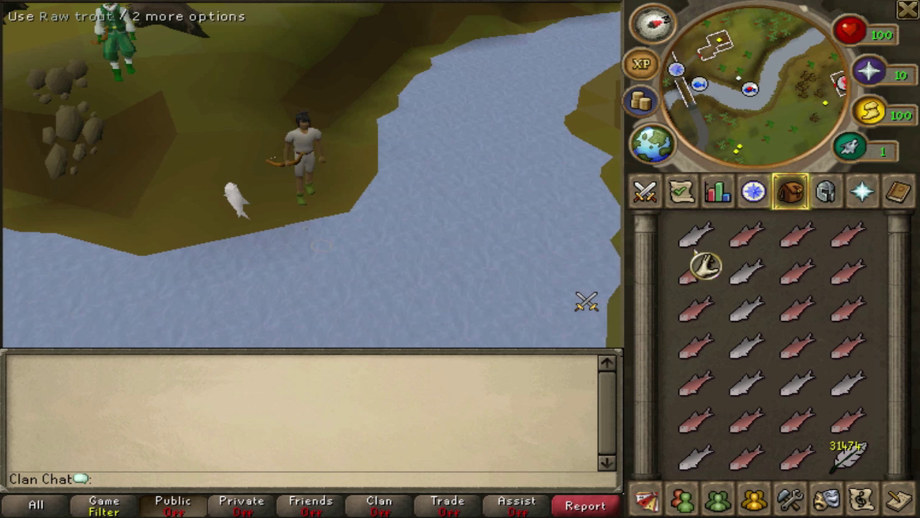
{"action": "left_click", "coordinate": [696, 277], "text": "shift"}
{"action": "left_click", "coordinate": [695, 316], "text": "shift"}
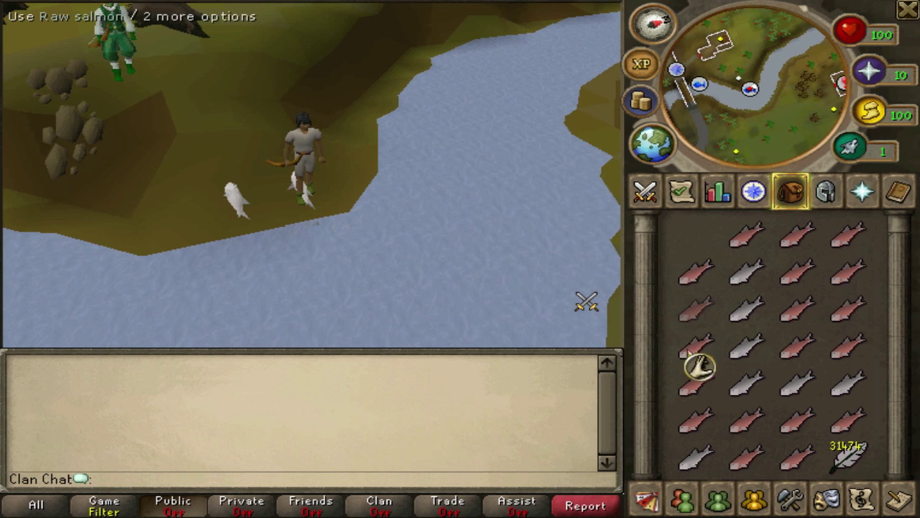
{"action": "left_click", "coordinate": [696, 356], "text": "shift"}
{"action": "left_click", "coordinate": [696, 391], "text": "shift"}
{"action": "left_click", "coordinate": [696, 431], "text": "shift"}
{"action": "left_click", "coordinate": [696, 467], "text": "shift"}
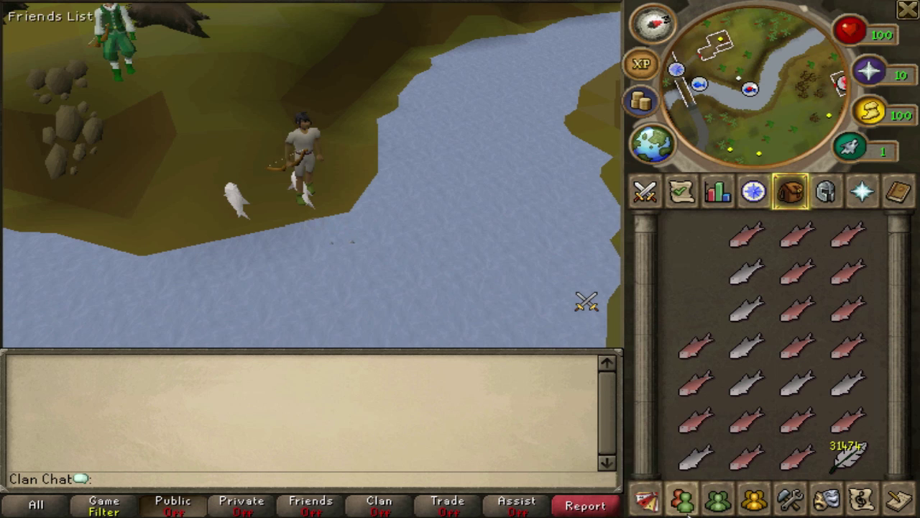
- Drop the fish in the second inventory column, starting with the top salmon
{"action": "right_click", "coordinate": [744, 237]}
{"action": "left_click", "coordinate": [743, 263]}
{"action": "right_click", "coordinate": [744, 309]}
{"action": "left_click", "coordinate": [742, 352]}
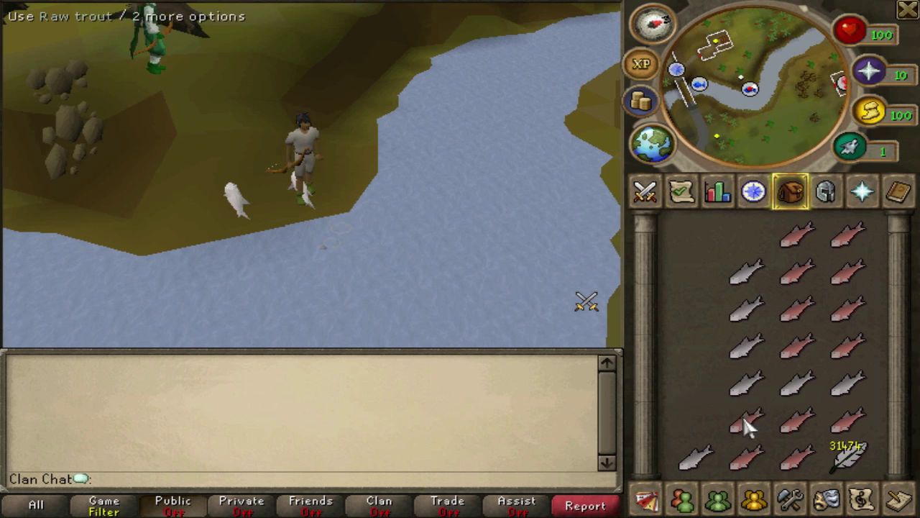
{"action": "left_click", "coordinate": [748, 388], "text": "shift"}
{"action": "left_click", "coordinate": [748, 424], "text": "shift"}
- Drop the fish in the third inventory column
{"action": "left_click", "coordinate": [798, 237], "text": "shift"}
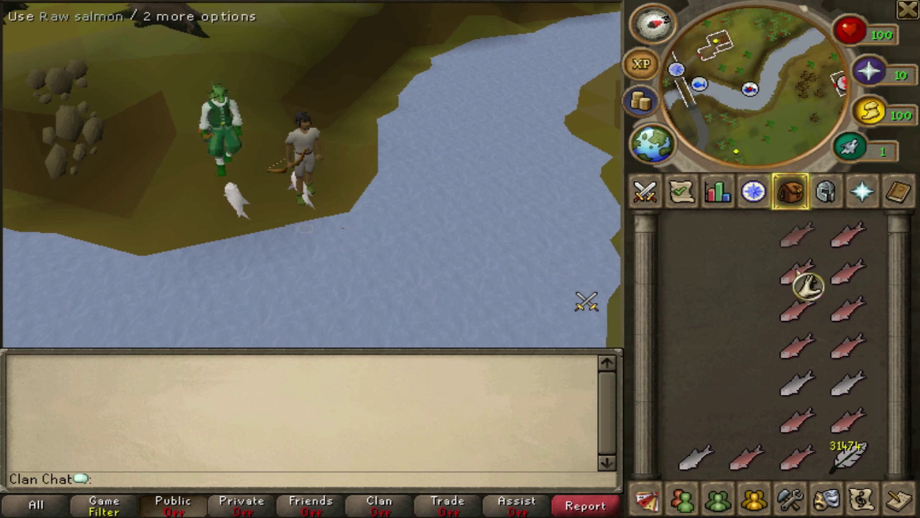
{"action": "right_click", "coordinate": [798, 288]}
{"action": "left_click", "coordinate": [796, 349]}
{"action": "left_click", "coordinate": [798, 317], "text": "shift"}
{"action": "left_click", "coordinate": [798, 352], "text": "shift"}
{"action": "left_click", "coordinate": [798, 388], "text": "shift"}
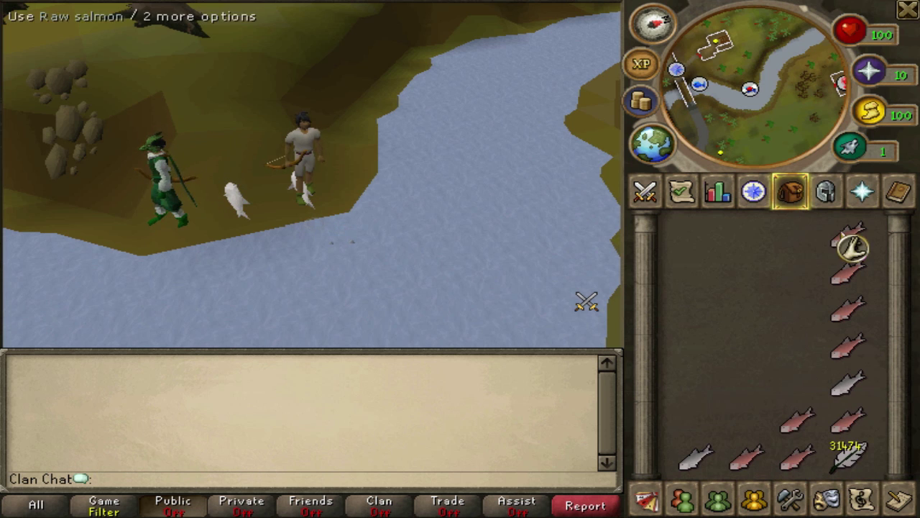
- Drop the fish in the fourth inventory column
{"action": "left_click", "coordinate": [798, 424], "text": "shift"}
{"action": "left_click", "coordinate": [851, 238], "text": "shift"}
{"action": "right_click", "coordinate": [851, 417]}
{"action": "left_click", "coordinate": [848, 441]}
{"action": "left_click", "coordinate": [848, 273], "text": "shift"}
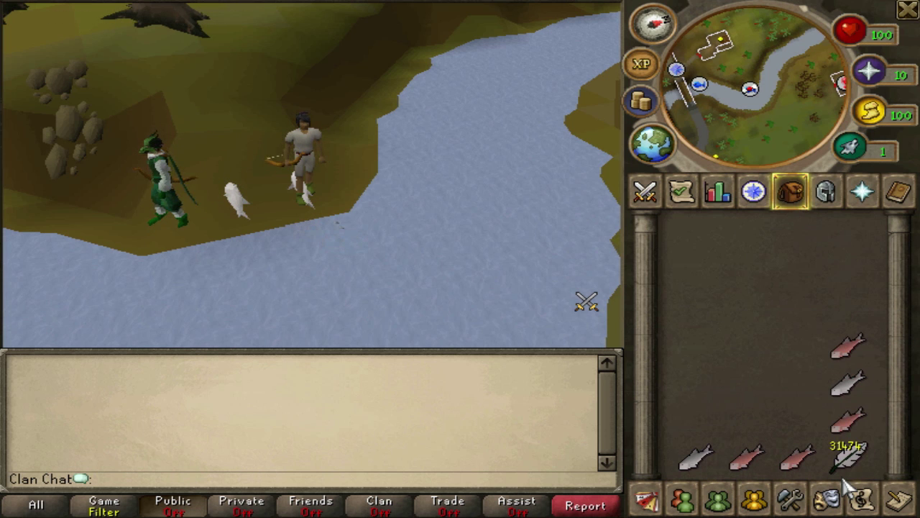
{"action": "left_click", "coordinate": [848, 345], "text": "shift"}
{"action": "left_click", "coordinate": [848, 381], "text": "shift"}
{"action": "left_click", "coordinate": [849, 421], "text": "shift"}
- Drop the remaining bottom-row fish, clearing the last raw fish
{"action": "right_click", "coordinate": [798, 457]}
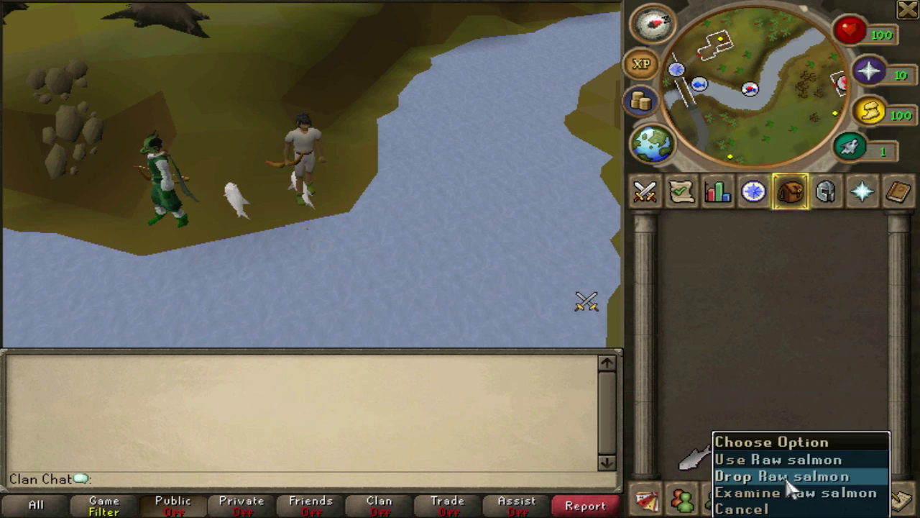
{"action": "left_click", "coordinate": [791, 483]}
{"action": "right_click", "coordinate": [748, 457]}
{"action": "left_click", "coordinate": [741, 483]}
{"action": "right_click", "coordinate": [697, 457]}
{"action": "left_click", "coordinate": [690, 483]}
{"action": "left_click", "coordinate": [694, 456], "text": "shift"}
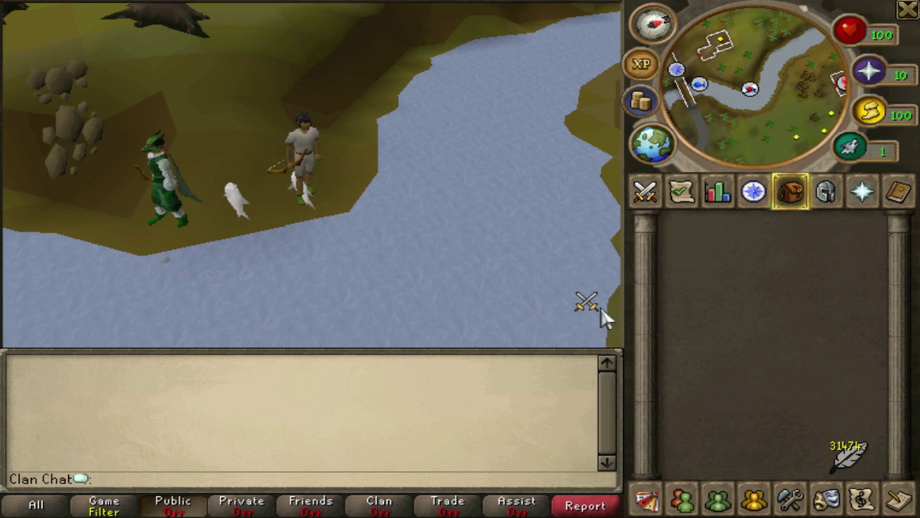
{"action": "right_click", "coordinate": [237, 200]}
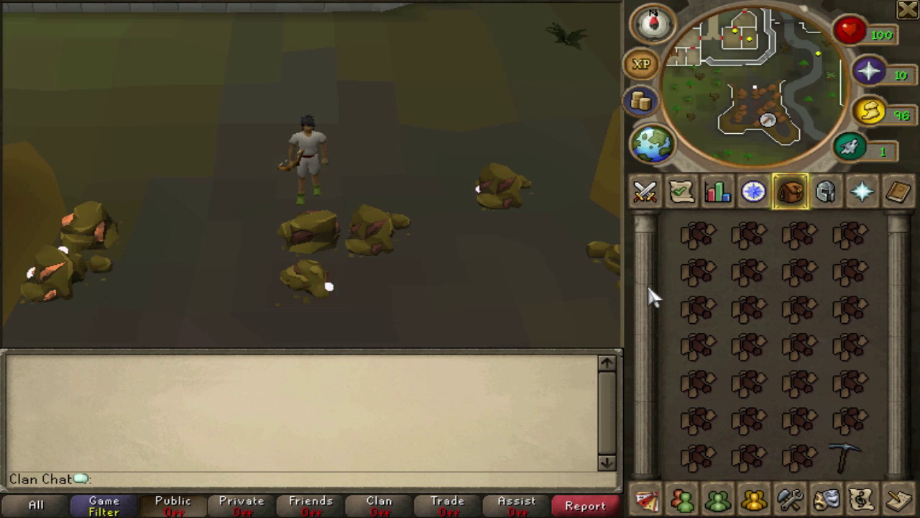
- Bring up the first iron ore's options to confirm it is iron ore, then dismiss them
{"action": "right_click", "coordinate": [698, 237]}
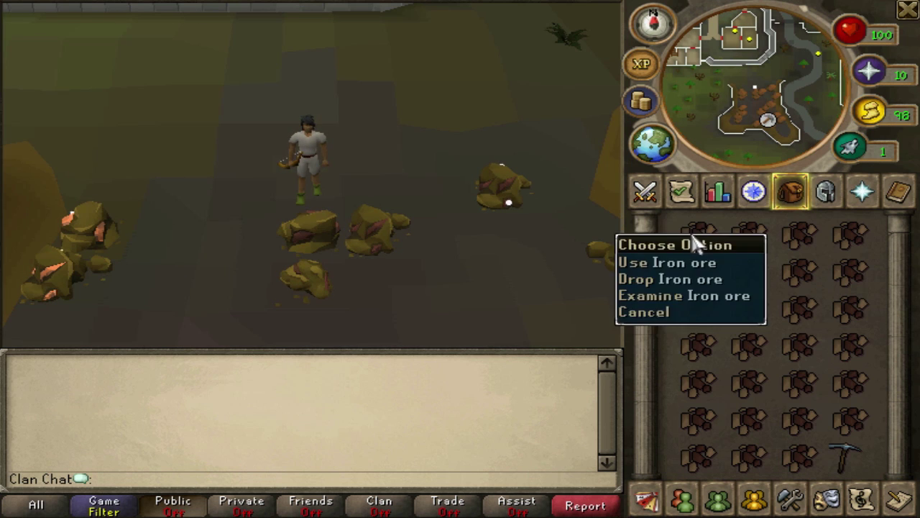
{"action": "left_click", "coordinate": [668, 242]}
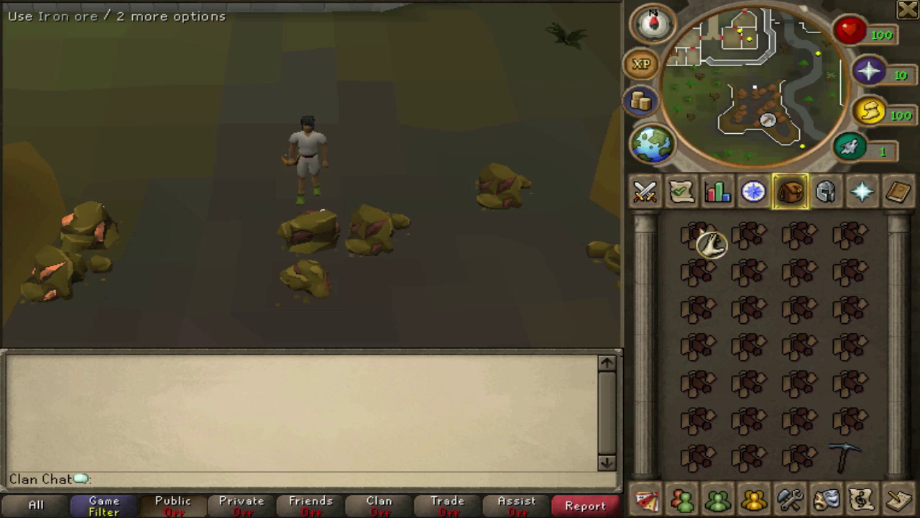
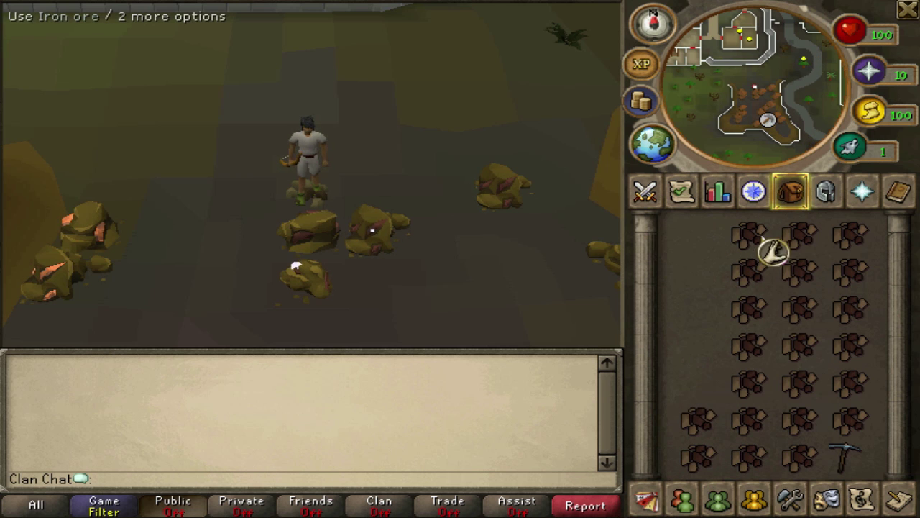
- Drop two iron ores from the first inventory column being cleared
{"action": "right_click", "coordinate": [751, 313]}
{"action": "left_click", "coordinate": [753, 355]}
{"action": "right_click", "coordinate": [752, 350]}
{"action": "left_click", "coordinate": [753, 393]}
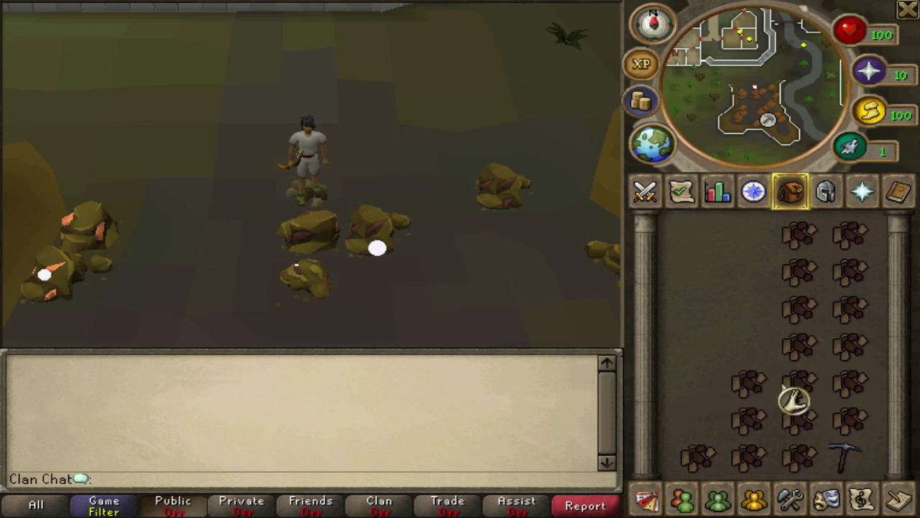
- Drop five iron ores down the next inventory column
{"action": "right_click", "coordinate": [805, 231]}
{"action": "left_click", "coordinate": [804, 269]}
{"action": "right_click", "coordinate": [805, 273]}
{"action": "left_click", "coordinate": [804, 311]}
{"action": "left_click", "coordinate": [800, 349], "text": "shift"}
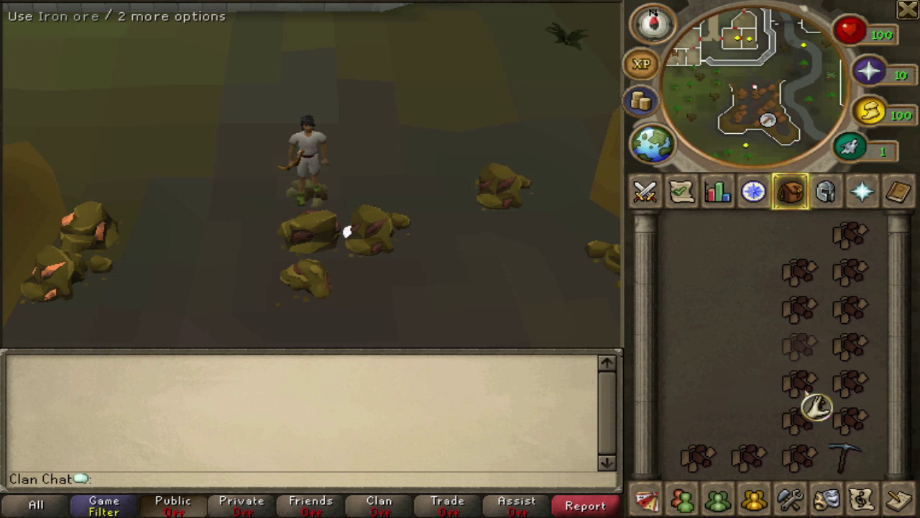
{"action": "left_click", "coordinate": [800, 384], "text": "shift"}
{"action": "left_click", "coordinate": [800, 421], "text": "shift"}
- Drop the remaining iron ores in the right column, stopping above the bottom row
{"action": "right_click", "coordinate": [852, 233]}
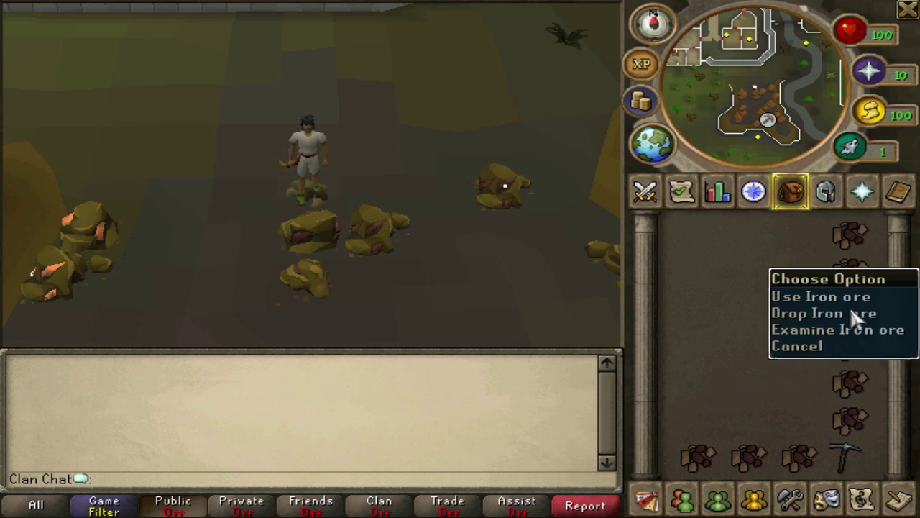
{"action": "left_click", "coordinate": [852, 271]}
{"action": "right_click", "coordinate": [852, 309]}
{"action": "left_click", "coordinate": [852, 348]}
{"action": "right_click", "coordinate": [852, 389]}
{"action": "left_click", "coordinate": [852, 428]}
{"action": "left_click", "coordinate": [852, 309], "text": "shift"}
{"action": "left_click", "coordinate": [852, 348], "text": "shift"}
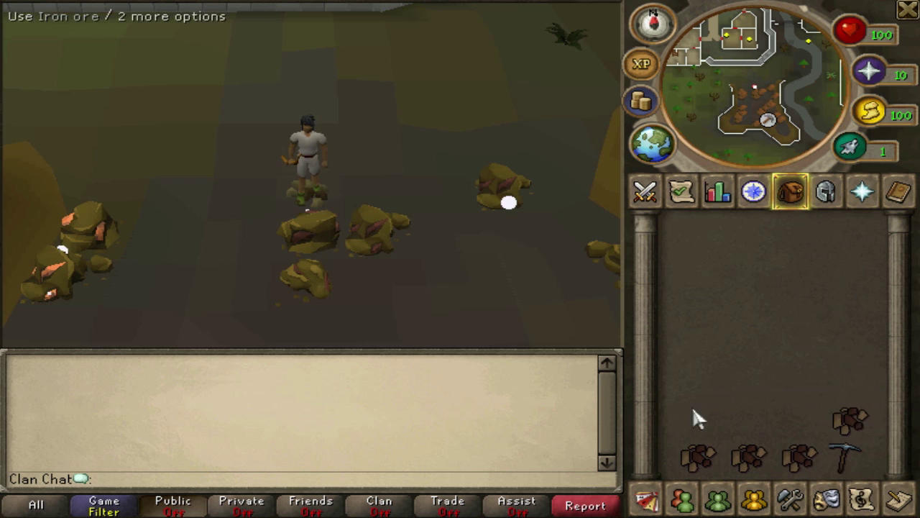
{"action": "left_click", "coordinate": [852, 388], "text": "shift"}
{"action": "left_click", "coordinate": [852, 424], "text": "shift"}
{"action": "right_click", "coordinate": [822, 350]}
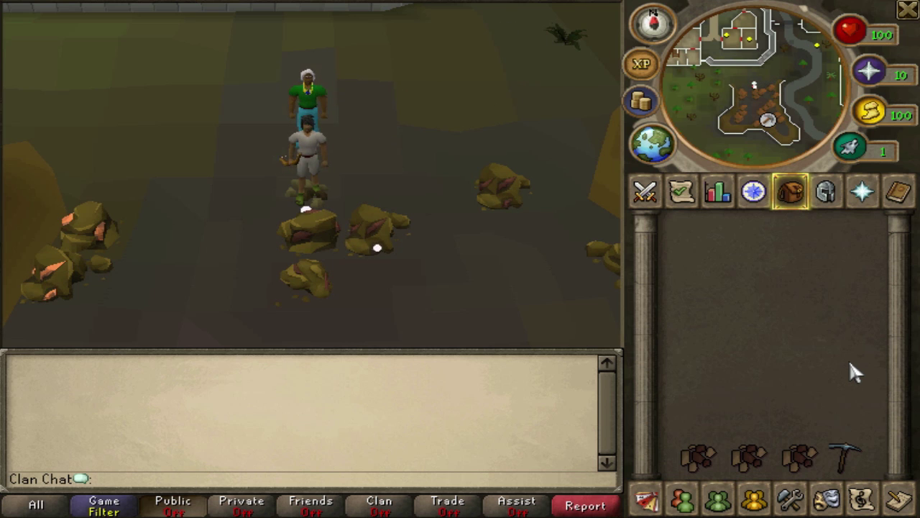
{"action": "right_click", "coordinate": [758, 320]}
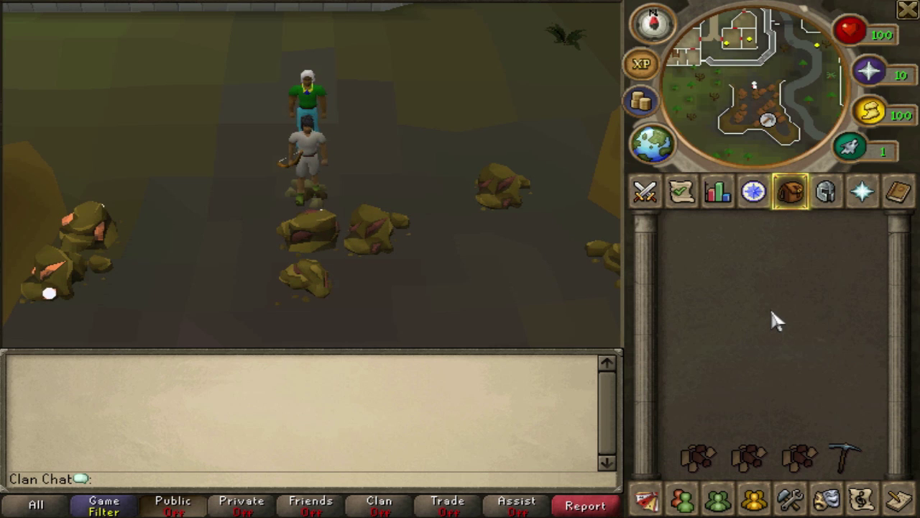